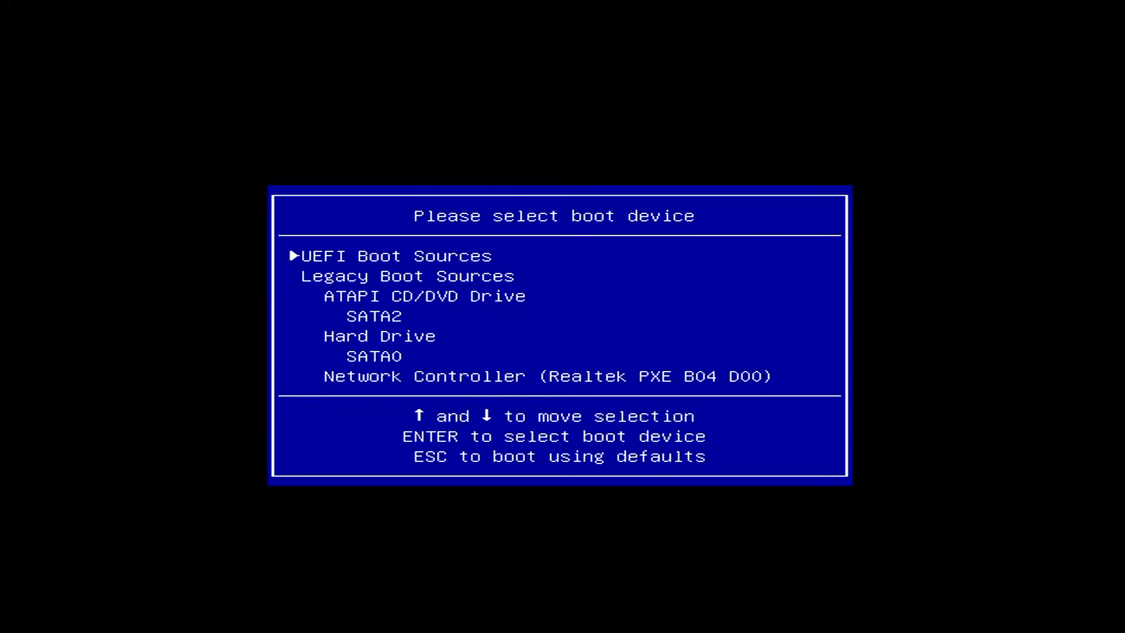
# Boot from the SATA0 hard drive and choose HP Documents in its boot menu
pyautogui.press('Down')
pyautogui.press('Down')
pyautogui.press('Down')
pyautogui.press('Down')
pyautogui.press('Down')
pyautogui.press('Return')
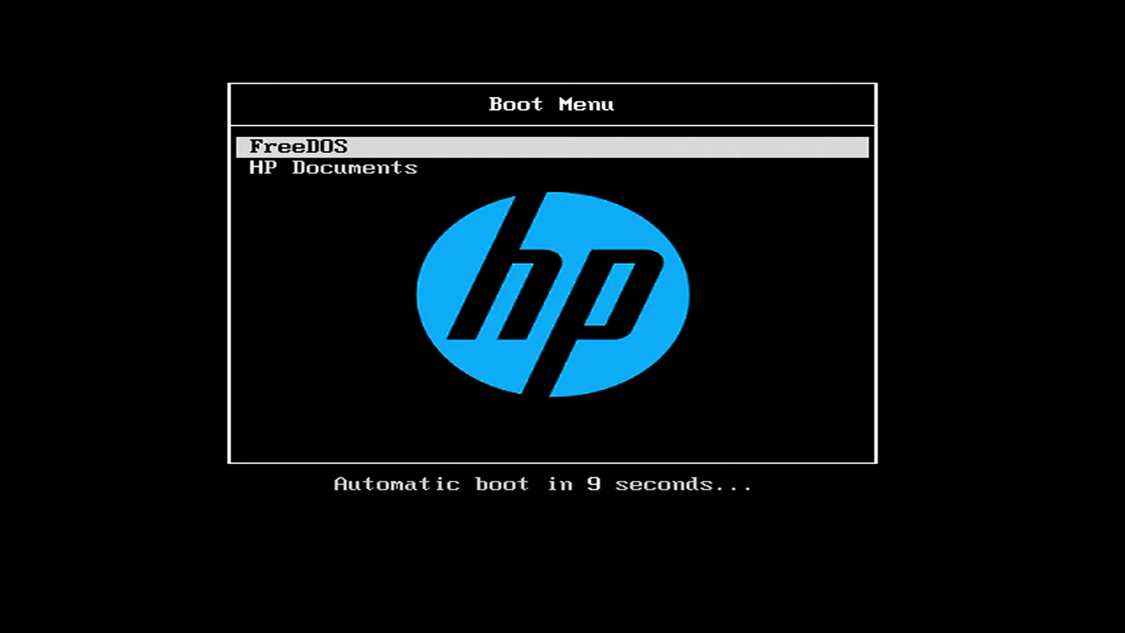
pyautogui.press('Down')
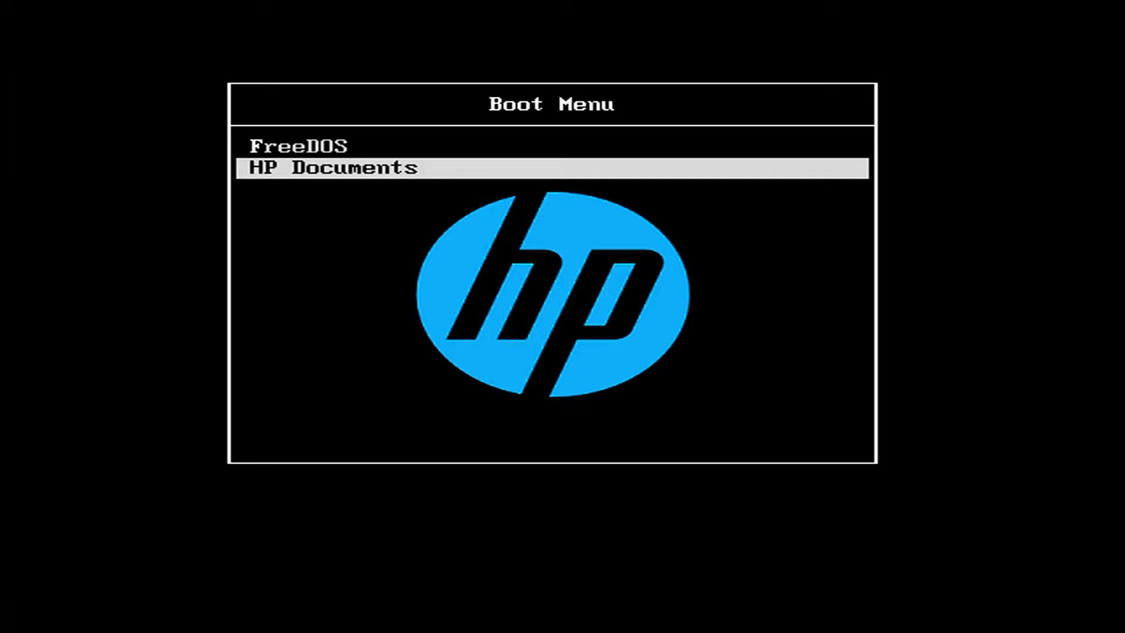
pyautogui.press('Return')
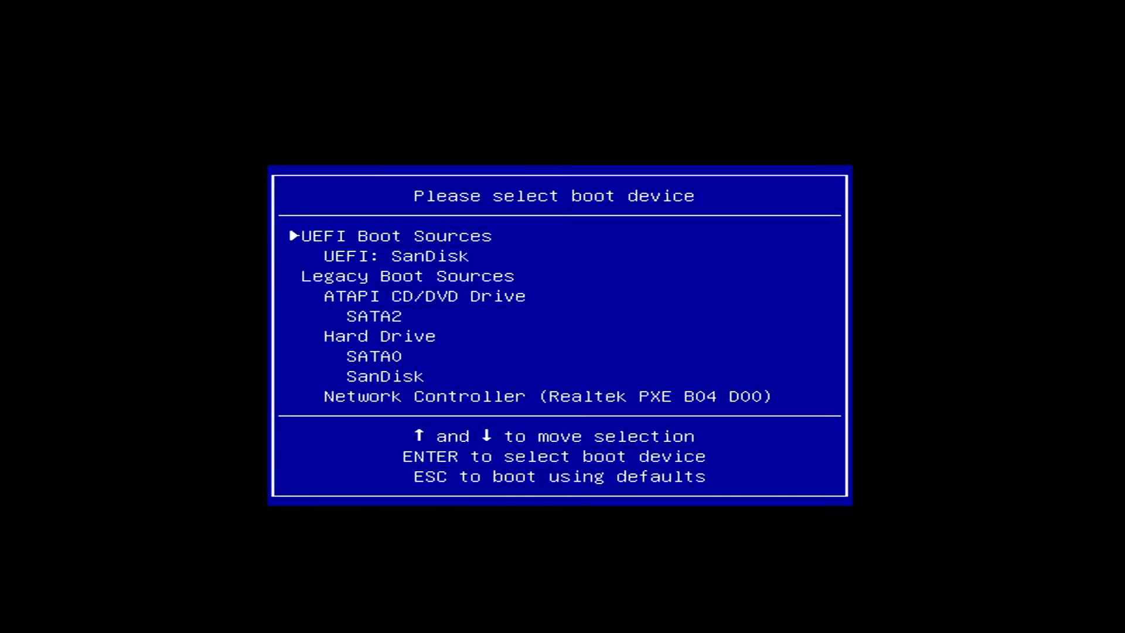
# Boot from the UEFI SanDisk drive and start the Windows installation with English (United States) and the US keyboard
pyautogui.press('Down')
pyautogui.press('Return')
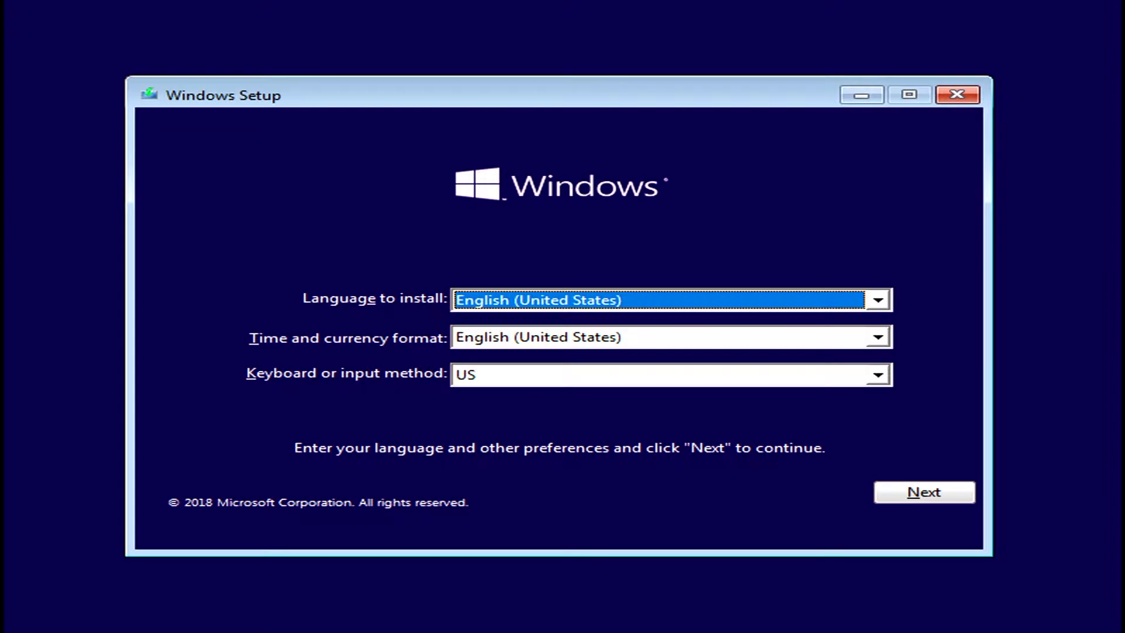
pyautogui.click(923, 492)
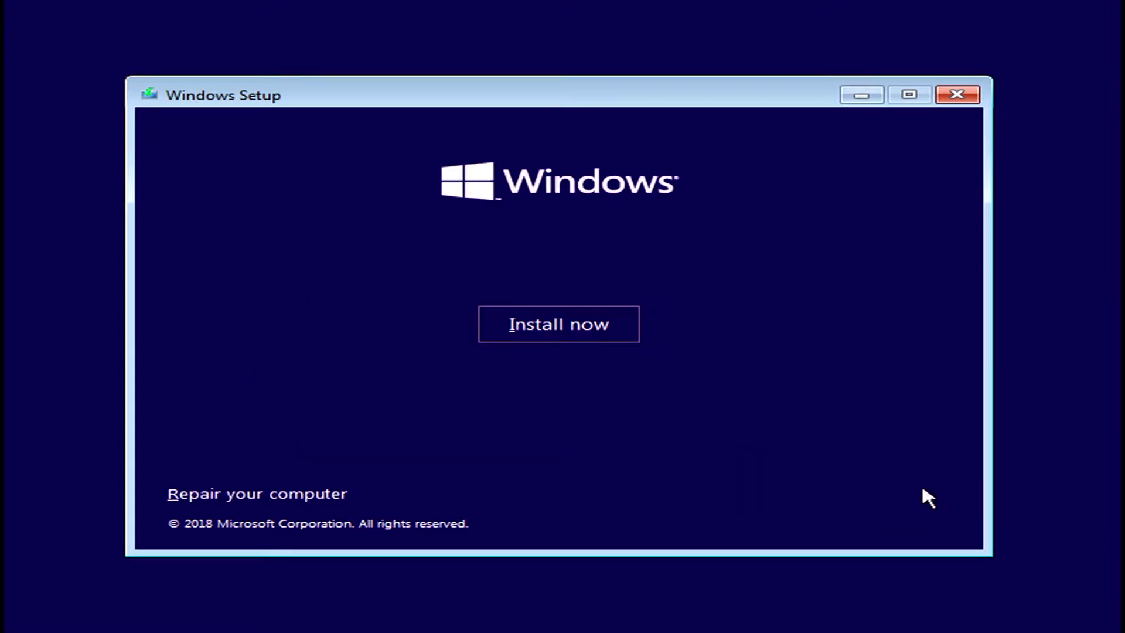
pyautogui.click(578, 331)
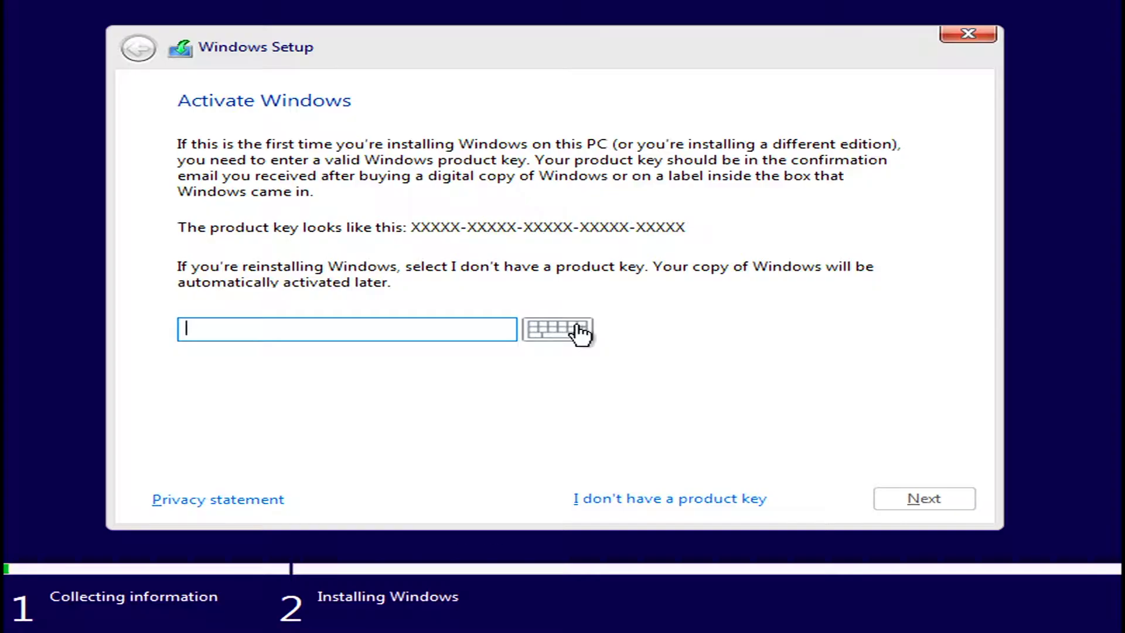
# Continue without a product key and choose Windows 10 Pro as the edition to install
pyautogui.click(644, 499)
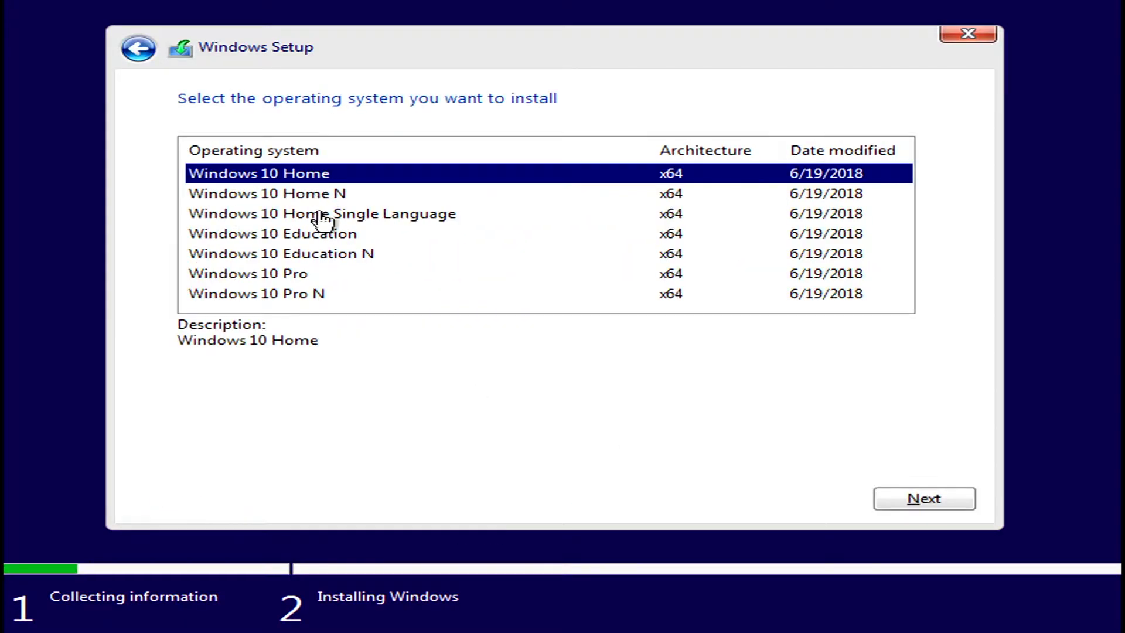
pyautogui.click(380, 273)
pyautogui.click(944, 505)
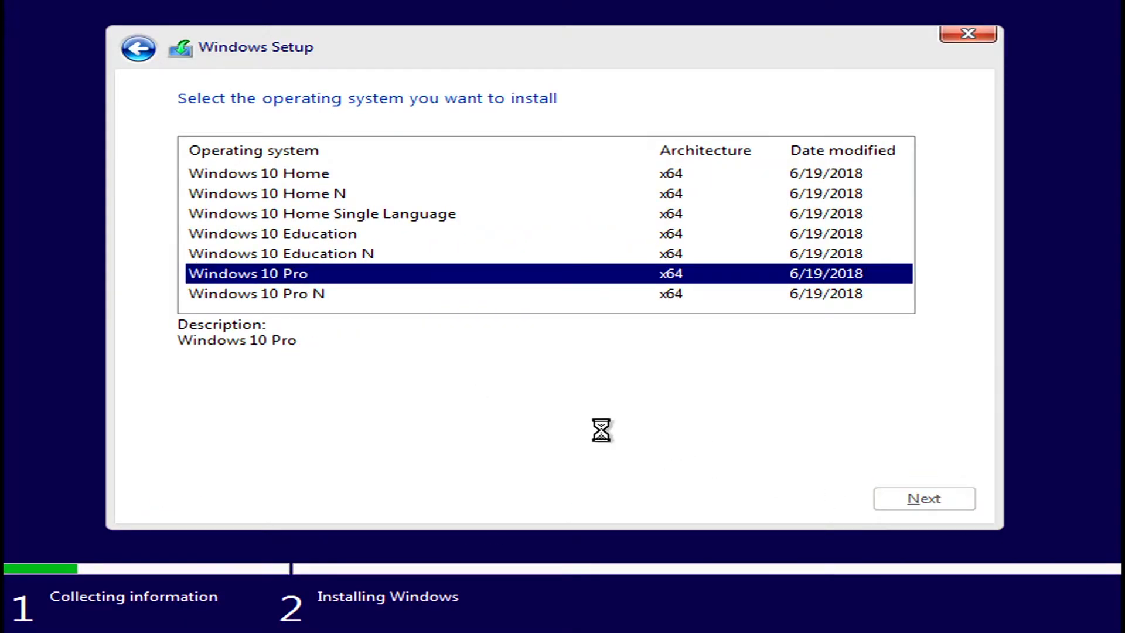
# Accept the licence terms and choose the custom installation of Windows only
pyautogui.click(369, 456)
pyautogui.click(913, 502)
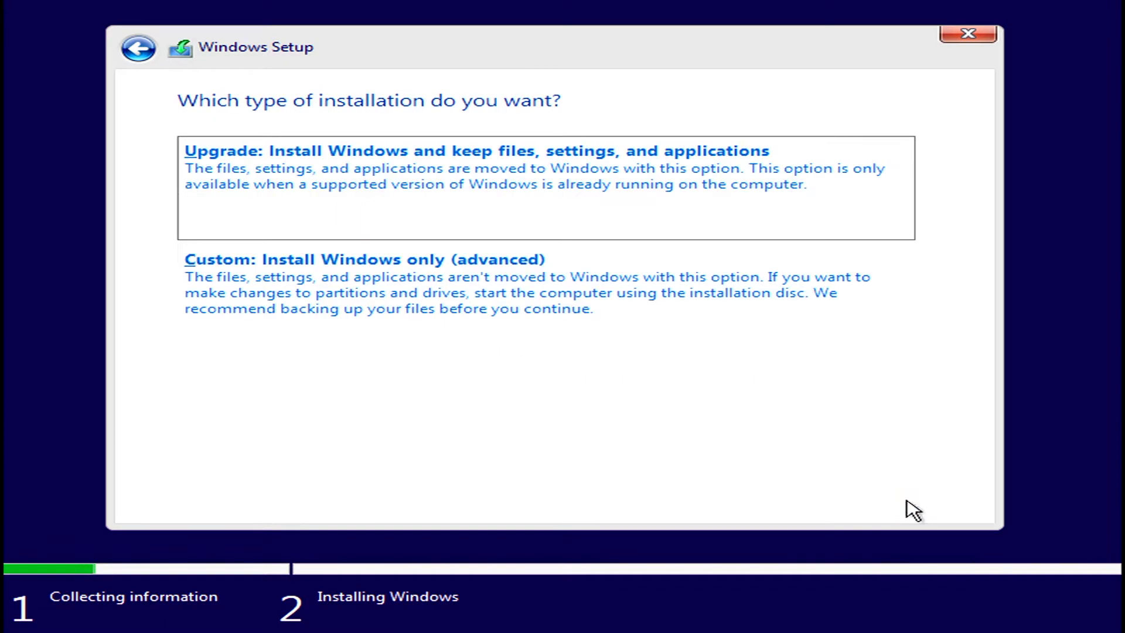
pyautogui.click(482, 292)
# Delete the existing partitions on Drive 0
pyautogui.click(414, 377)
pyautogui.click(748, 402)
pyautogui.click(346, 234)
pyautogui.click(413, 375)
pyautogui.click(761, 413)
# Create a partition from all of Drive 0's unallocated space, allowing Windows to add its system partitions
pyautogui.click(756, 374)
pyautogui.click(820, 403)
pyautogui.click(749, 402)
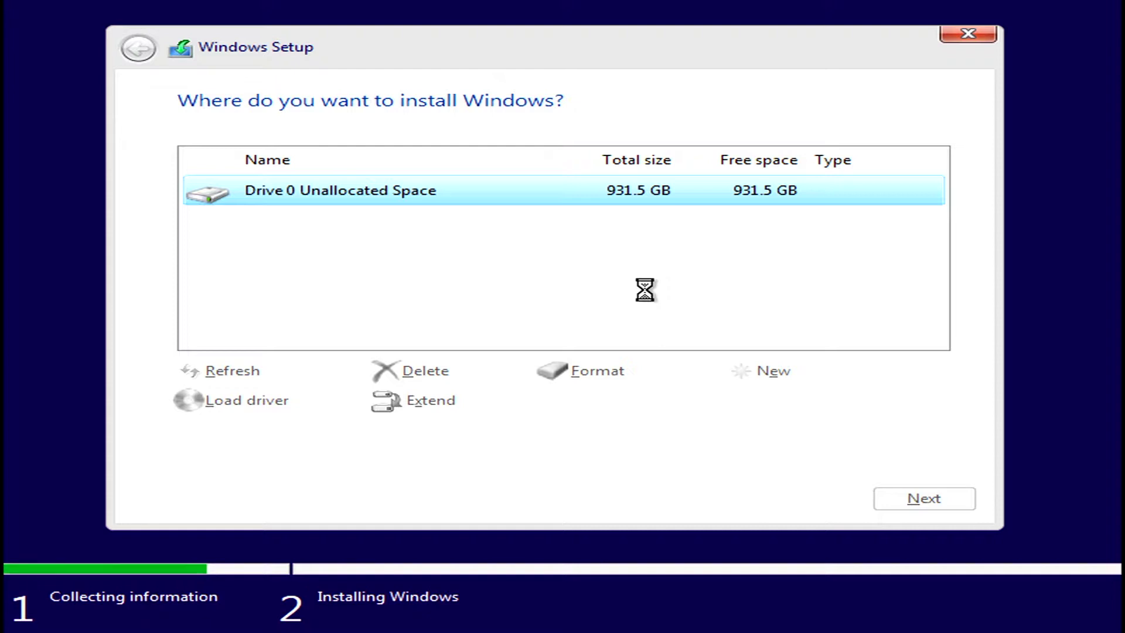
# Delete the large primary partition on Drive 0 and create a 204800 MB partition in its space
pyautogui.click(425, 378)
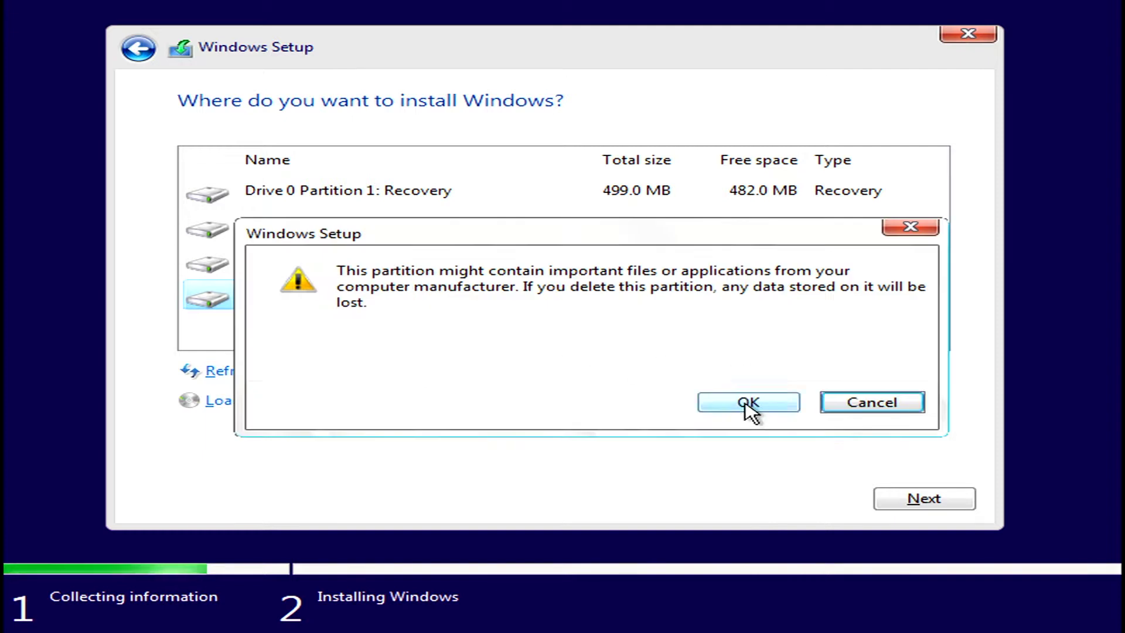
pyautogui.click(751, 412)
pyautogui.click(771, 380)
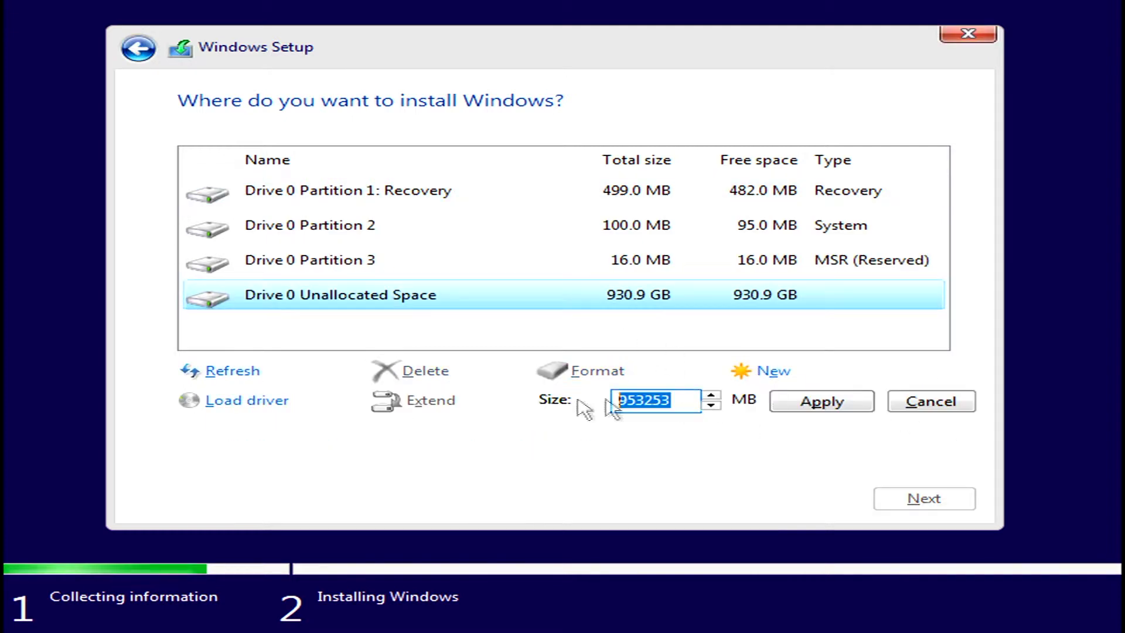
pyautogui.write('204800')
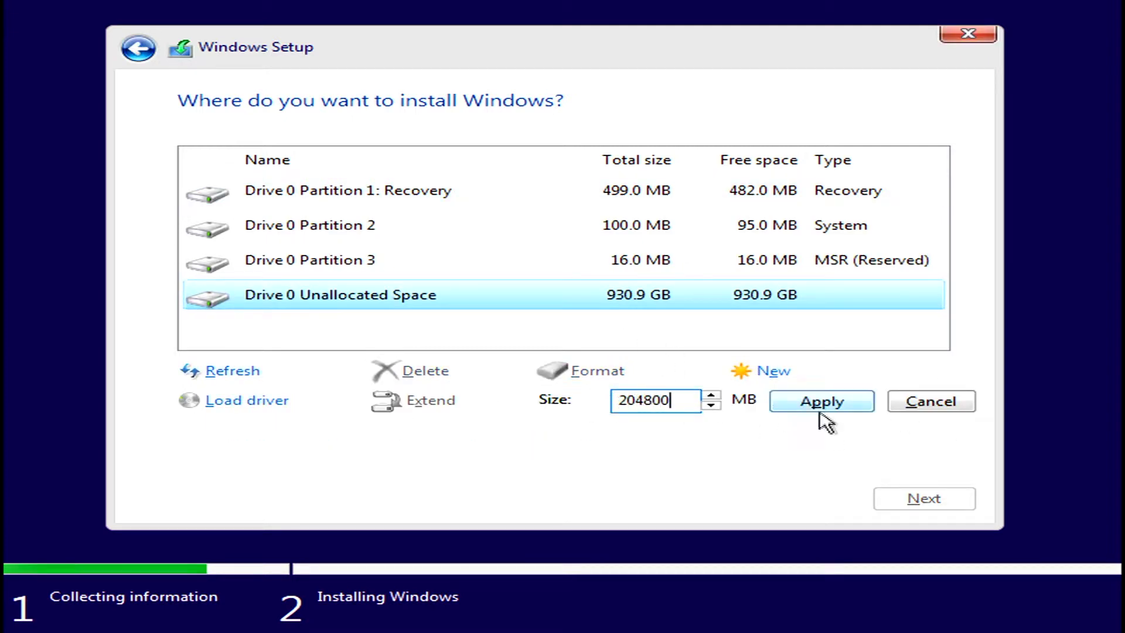
pyautogui.click(820, 408)
# Create a second primary partition from the remaining unallocated space on Drive 0 and format it
pyautogui.click(761, 330)
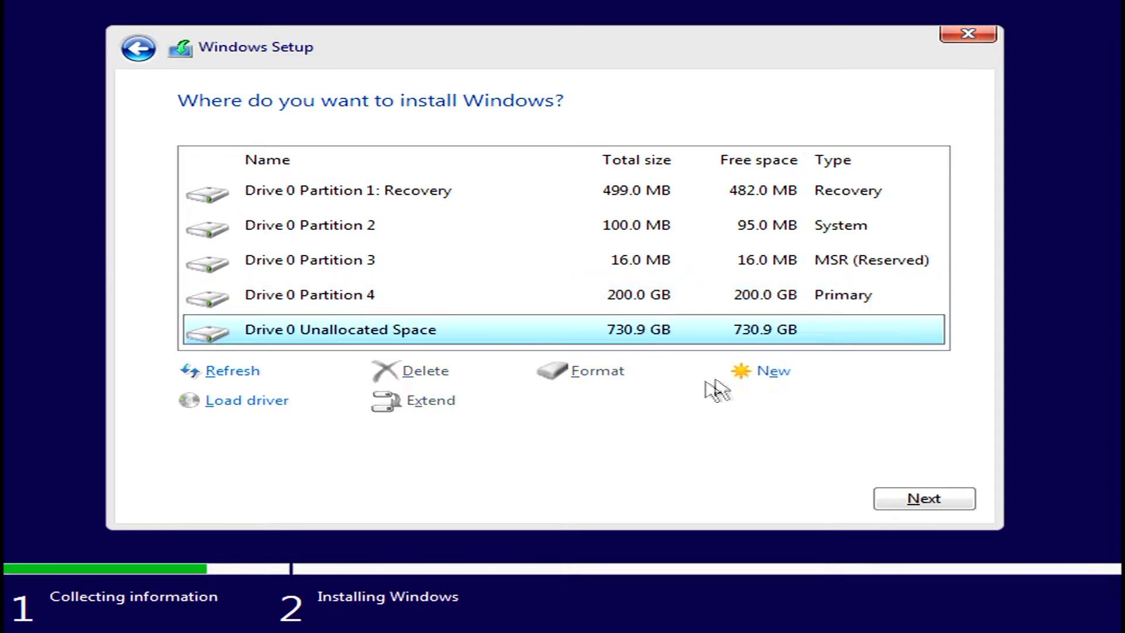
pyautogui.click(765, 375)
pyautogui.click(779, 402)
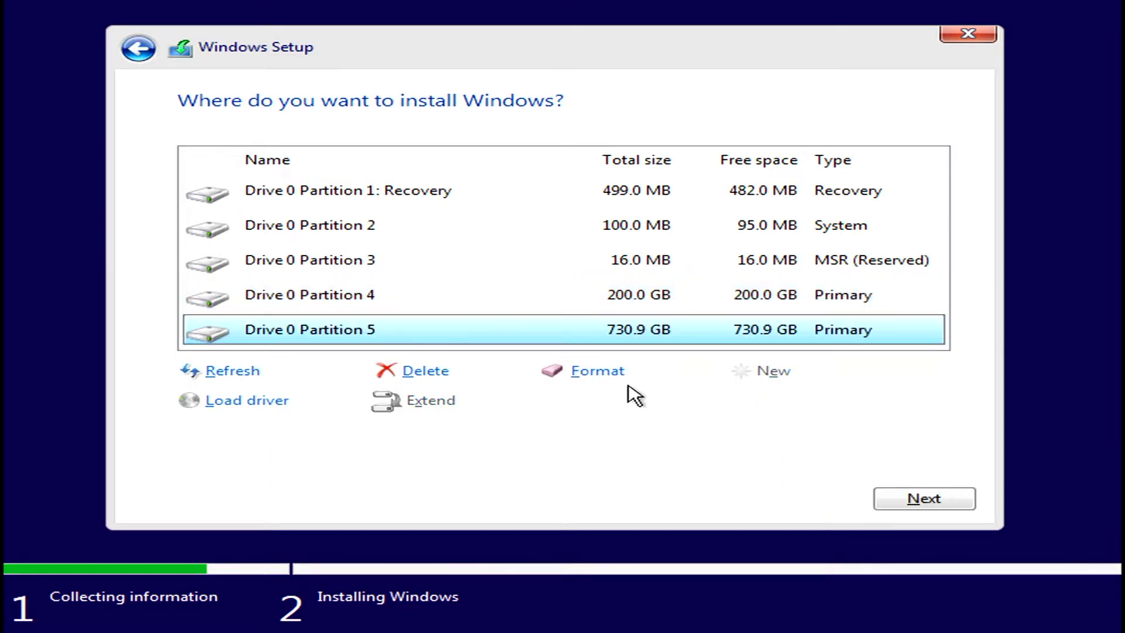
pyautogui.click(570, 372)
pyautogui.click(730, 405)
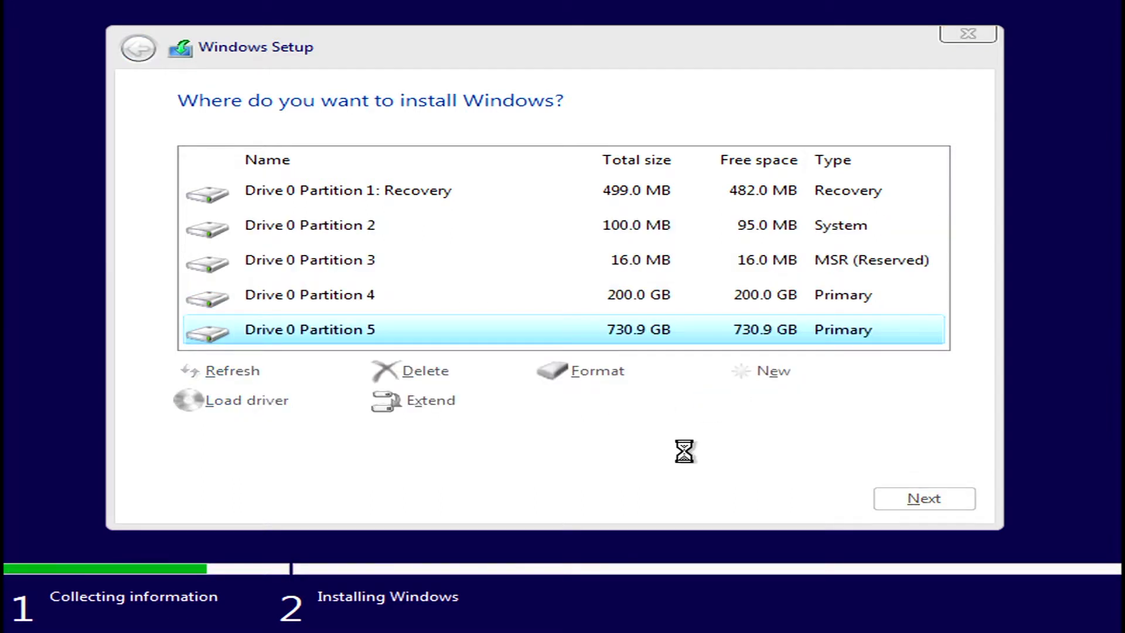
# Choose the 200 GB Drive 0 Partition 4 as the target and begin installing Windows
pyautogui.click(644, 296)
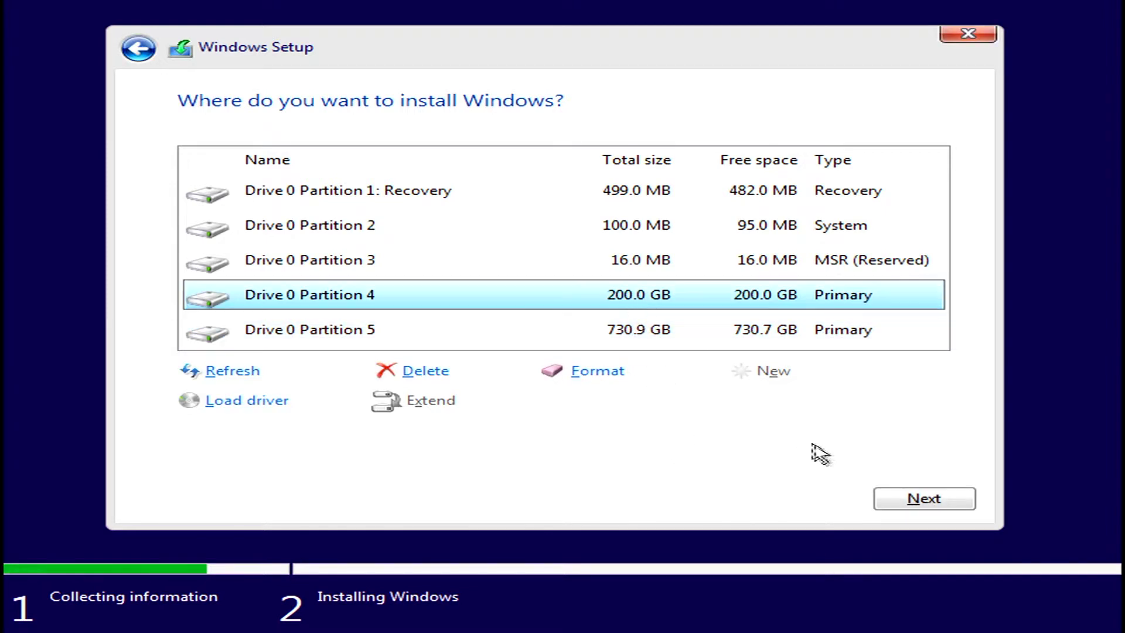
pyautogui.click(906, 498)
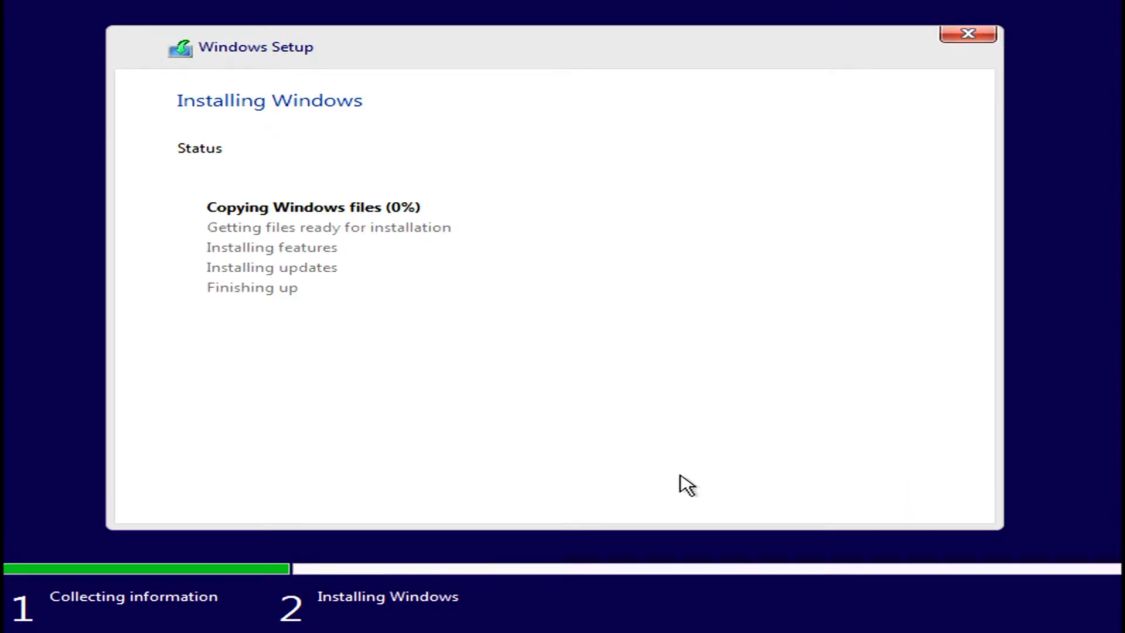
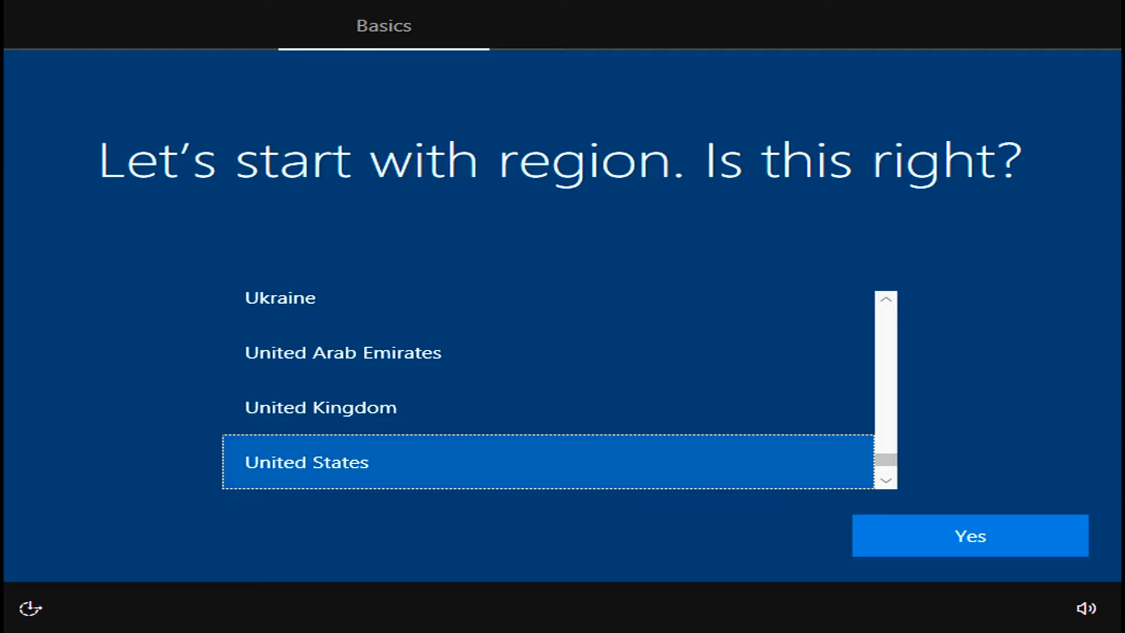
# Confirm United States as the region, accept the keyboard layout and skip adding a second layout
pyautogui.click(1046, 541)
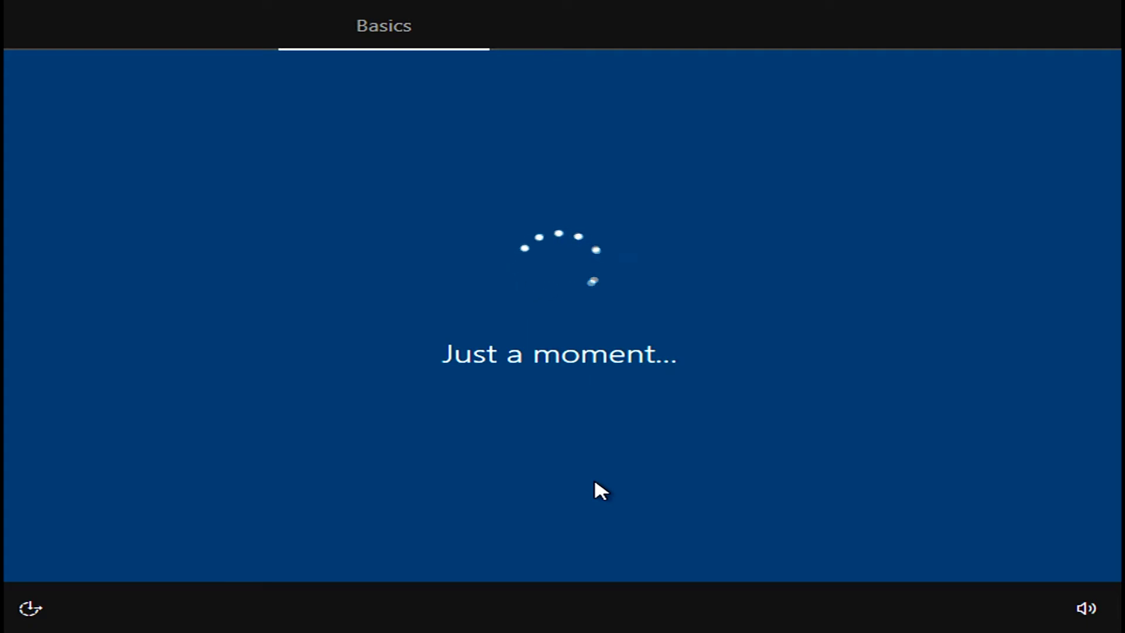
pyautogui.click(918, 546)
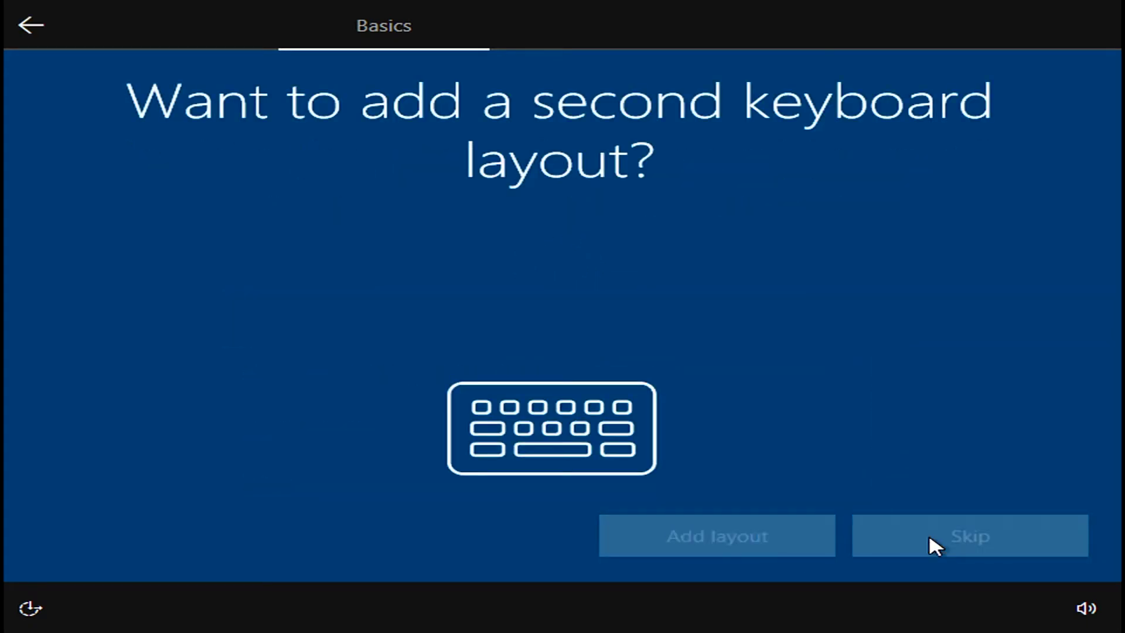
pyautogui.click(929, 535)
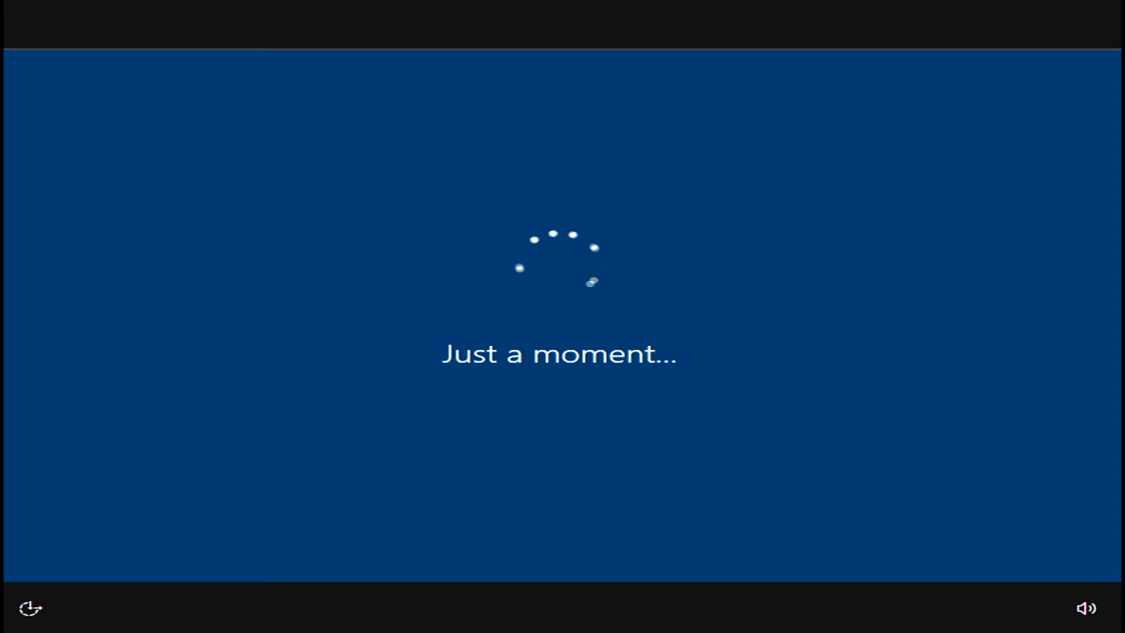
# Set up the device for an organization with a local account named USER and a blank password
pyautogui.click(461, 442)
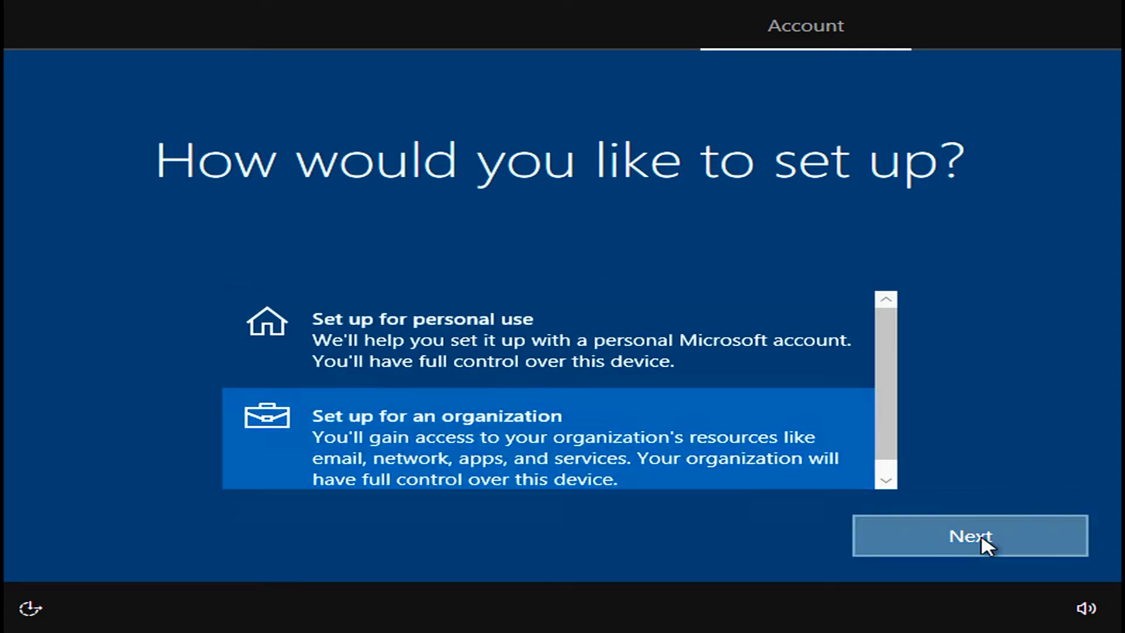
pyautogui.click(982, 537)
pyautogui.click(140, 535)
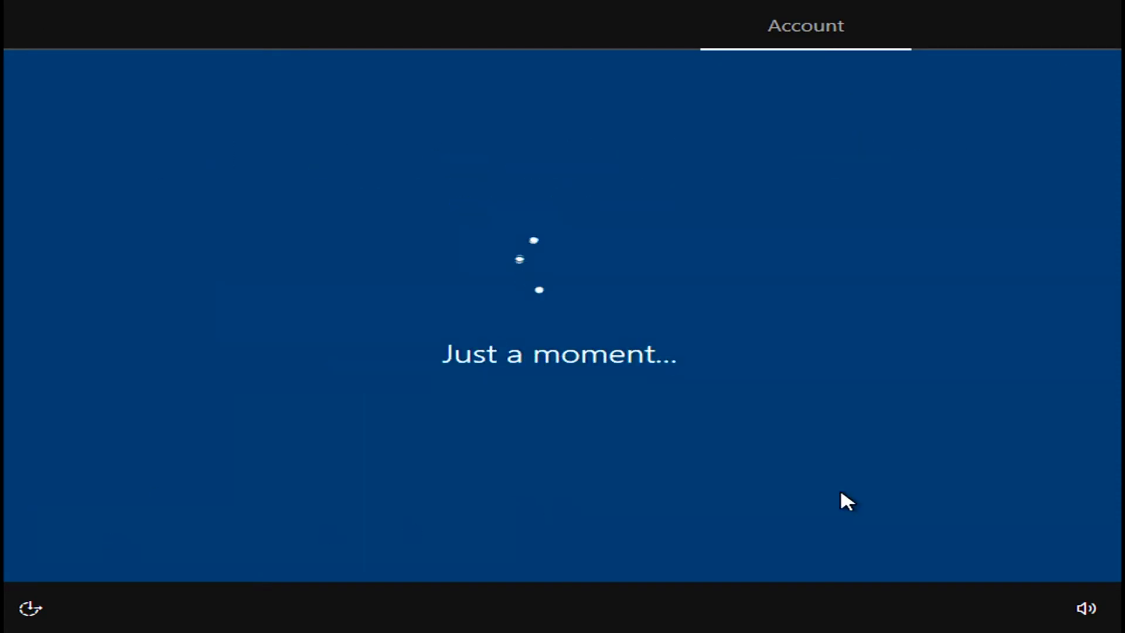
pyautogui.write('USER')
pyautogui.click(940, 534)
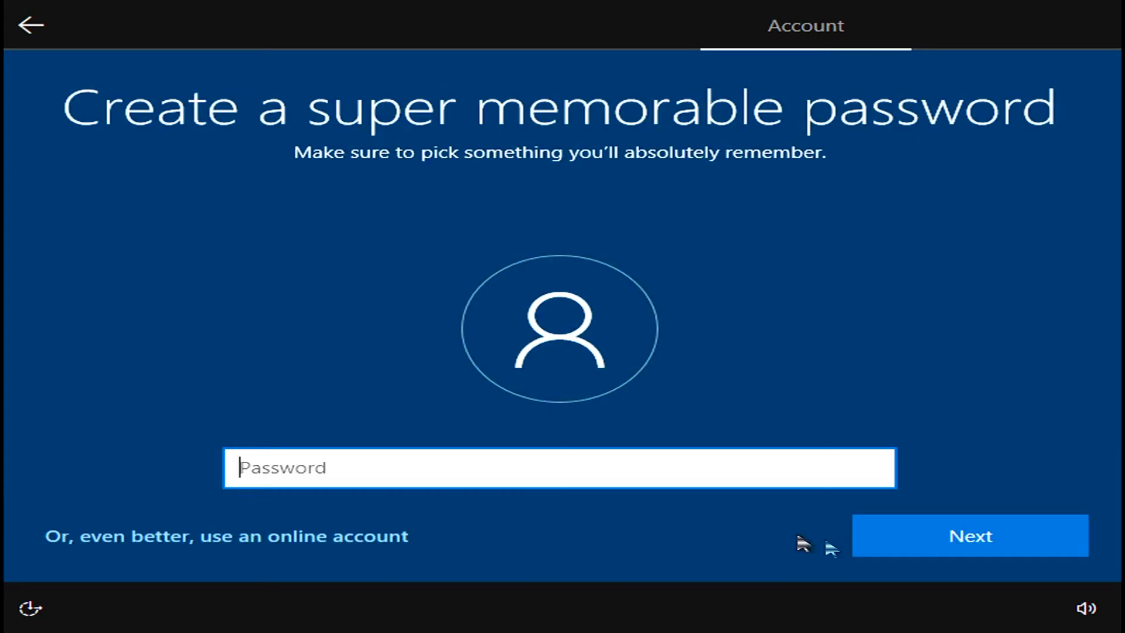
pyautogui.click(922, 535)
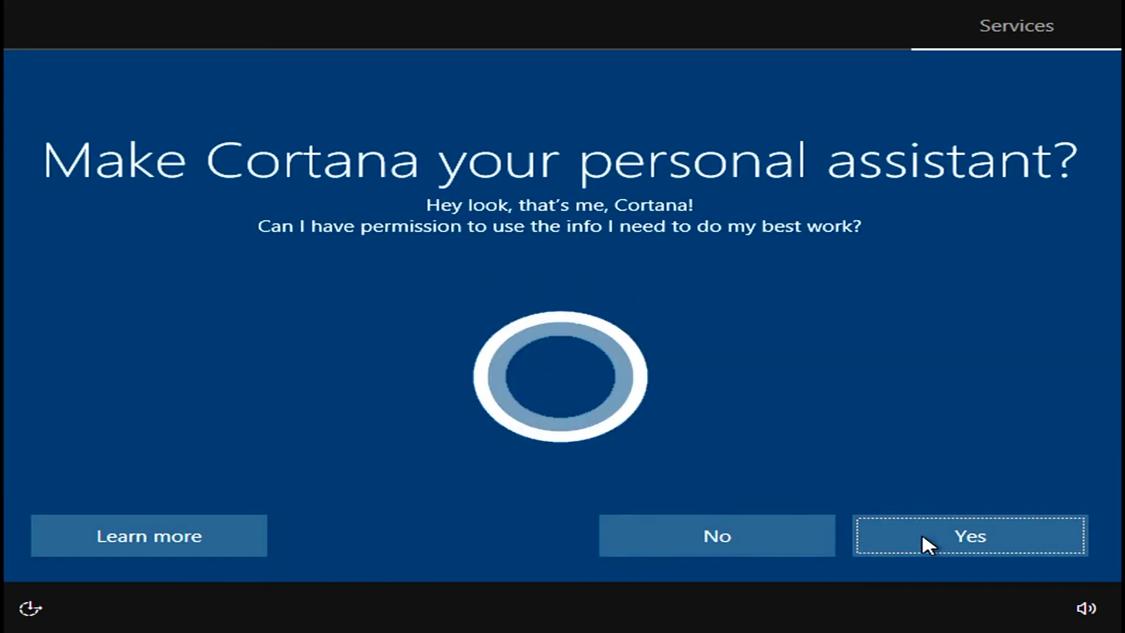
# Allow Cortana as personal assistant and accept the following service settings
pyautogui.click(929, 535)
pyautogui.click(954, 534)
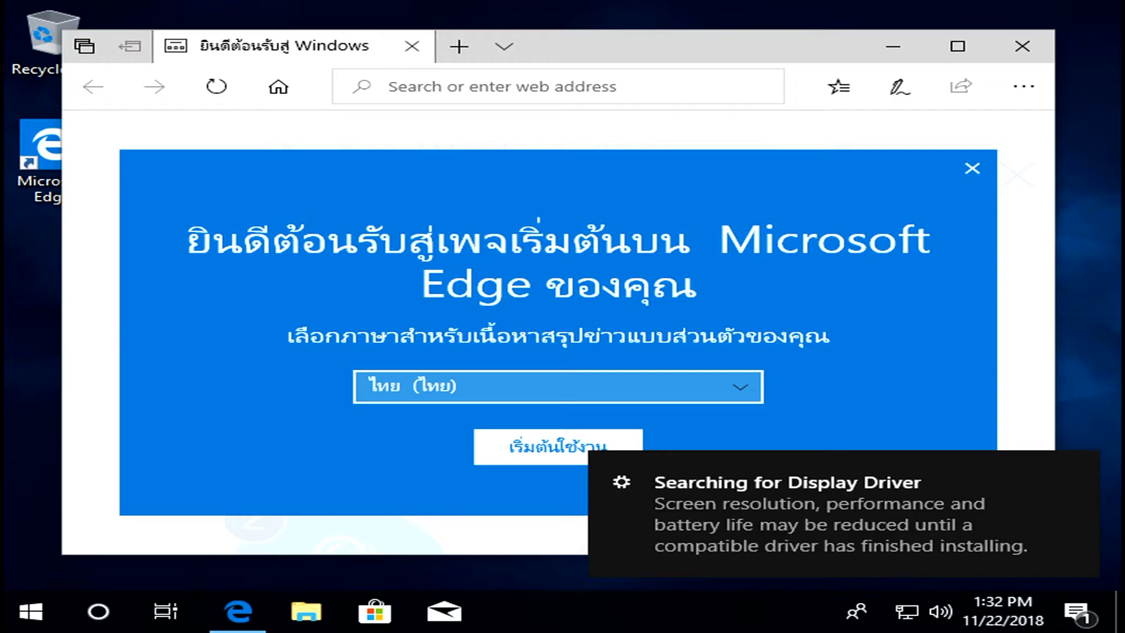
# Dismiss the language welcome prompt in Microsoft Edge and close the browser
pyautogui.click(858, 399)
pyautogui.click(972, 171)
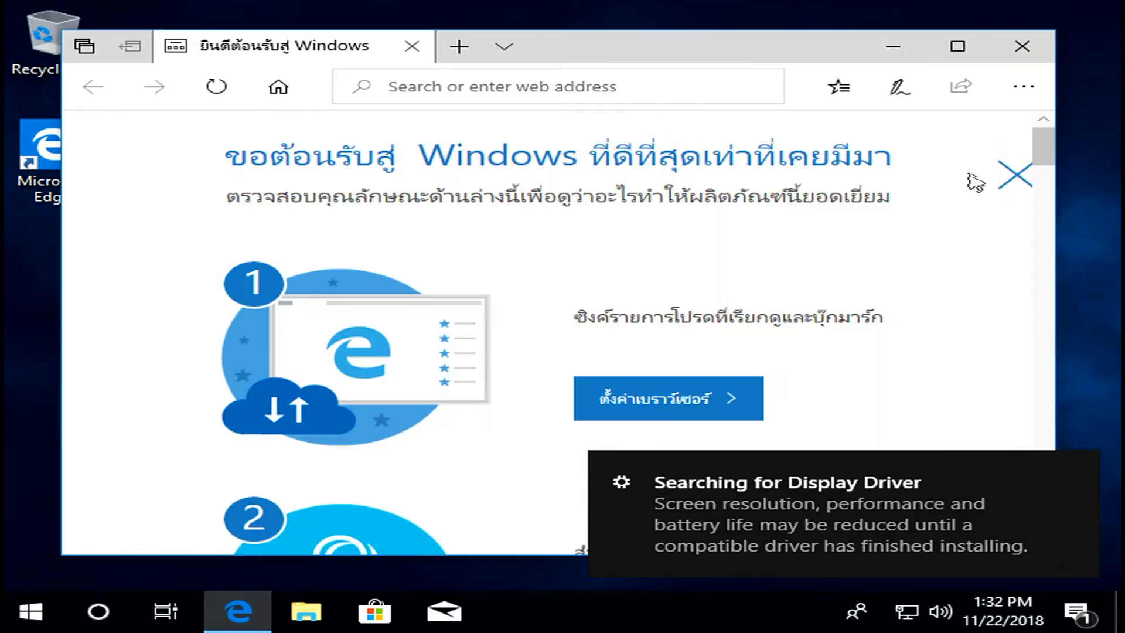
pyautogui.hotkey('alt', 'F4')
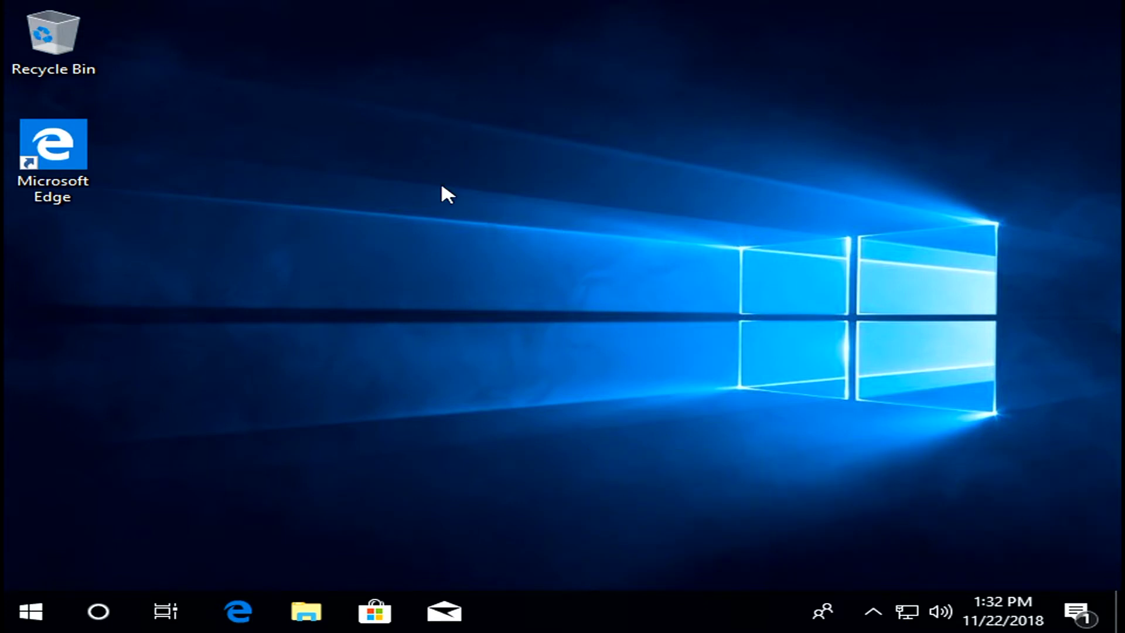
# Open the Date & time settings and go from there to the additional date, time and regional settings
pyautogui.rightClick(1004, 611)
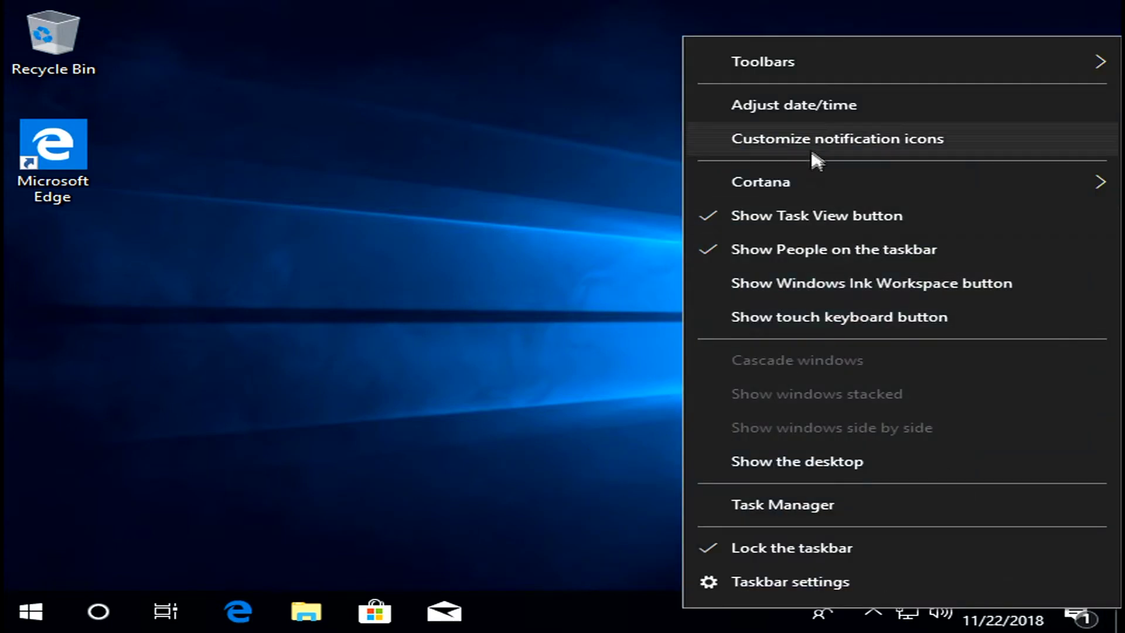
pyautogui.click(803, 105)
pyautogui.scroll(-3, 375, 394)
pyautogui.scroll(2, 398, 301)
pyautogui.scroll(-10, 467, 319)
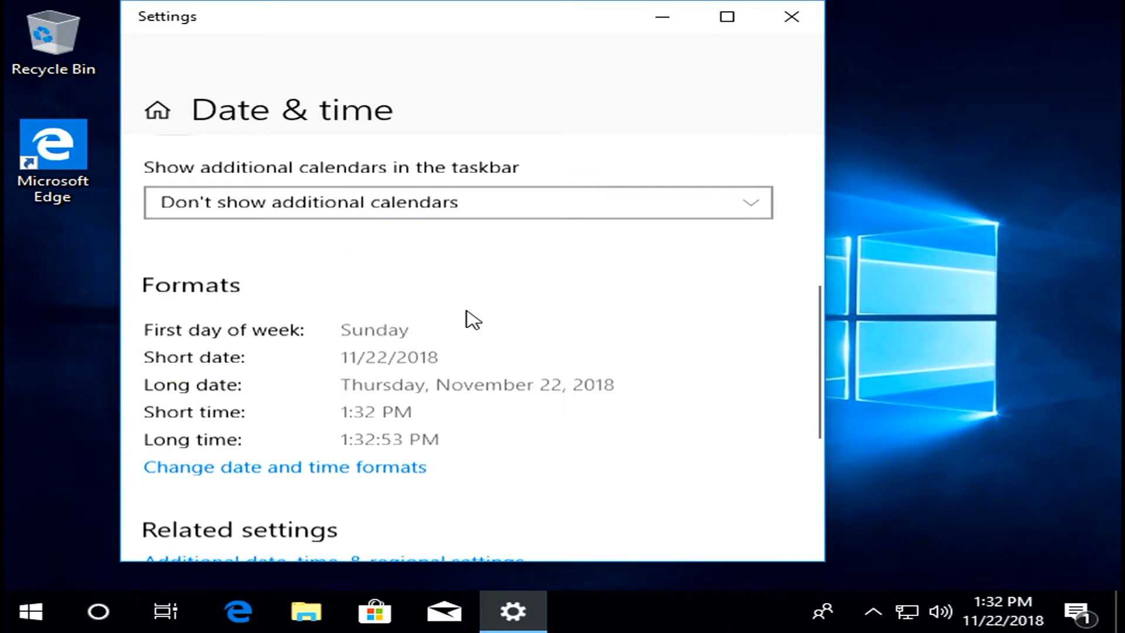
pyautogui.click(545, 262)
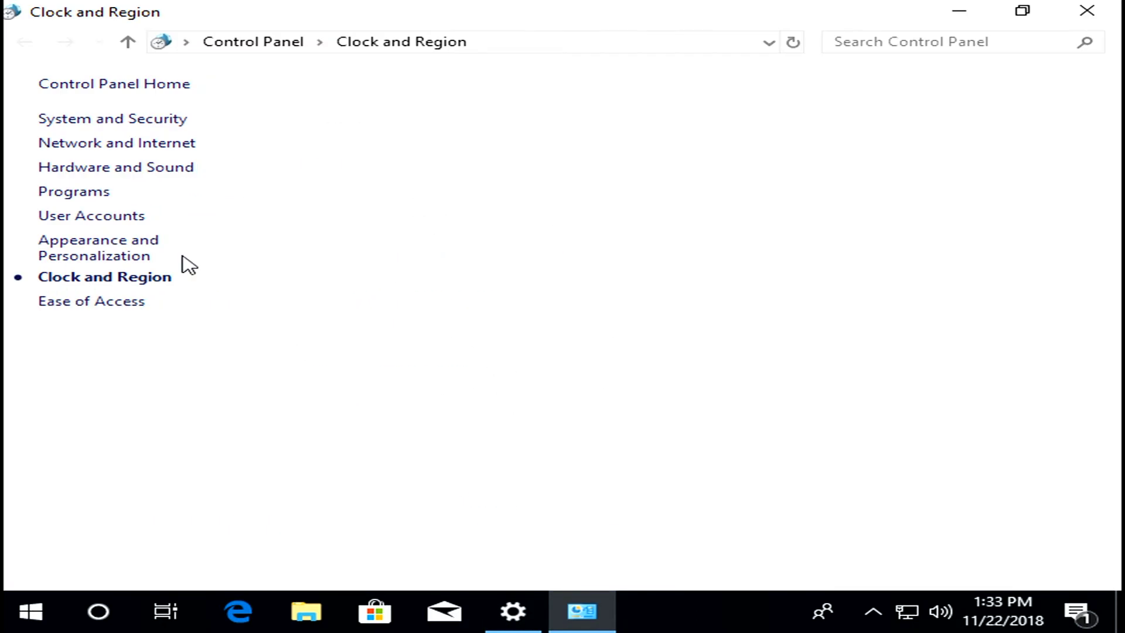
# Set the home location to Thailand in the Region settings and apply it
pyautogui.click(451, 162)
pyautogui.click(327, 176)
pyautogui.click(744, 170)
pyautogui.click(743, 181)
pyautogui.scroll(1, 339, 88)
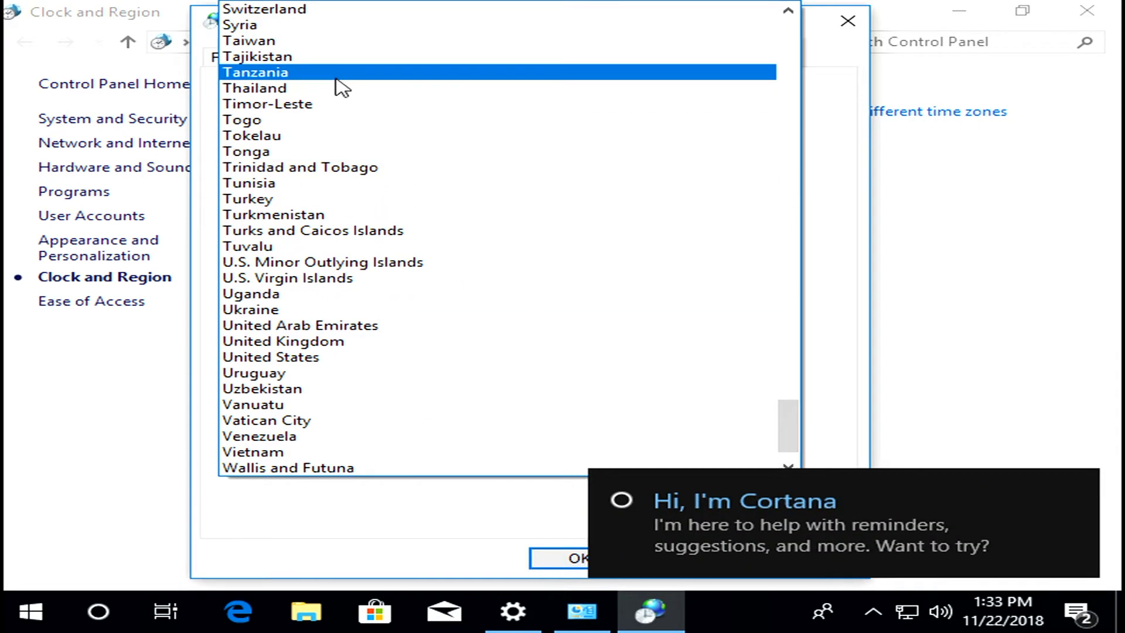
pyautogui.click(340, 89)
pyautogui.click(1085, 492)
pyautogui.click(823, 563)
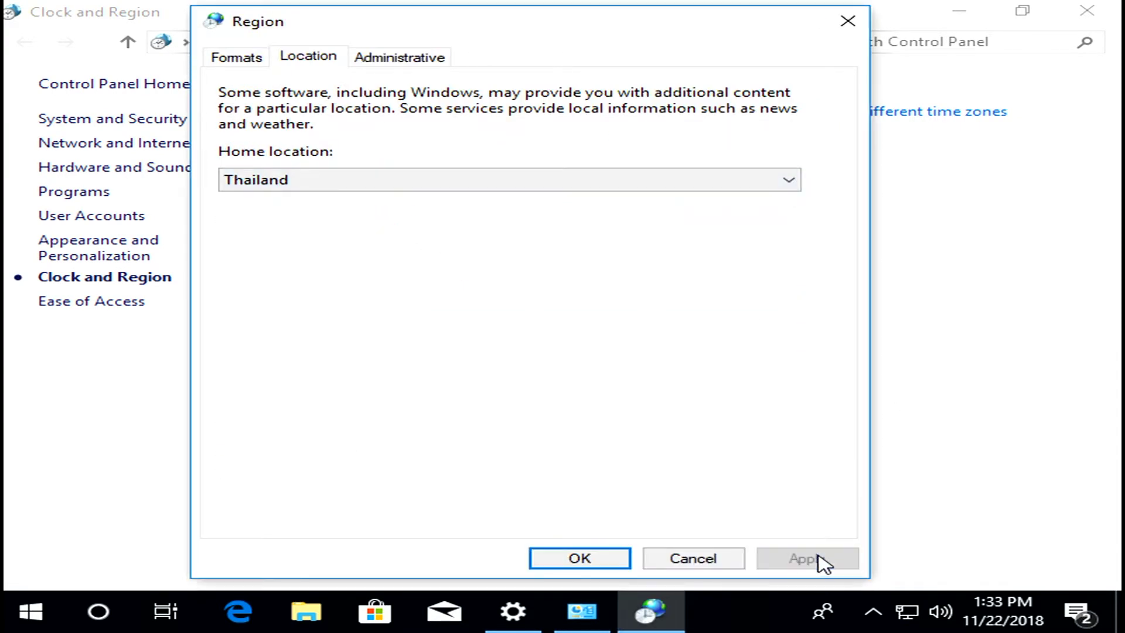
# Change the system locale for non-Unicode programs to Thai (Thailand) and postpone the restart
pyautogui.click(381, 63)
pyautogui.click(605, 359)
pyautogui.click(415, 179)
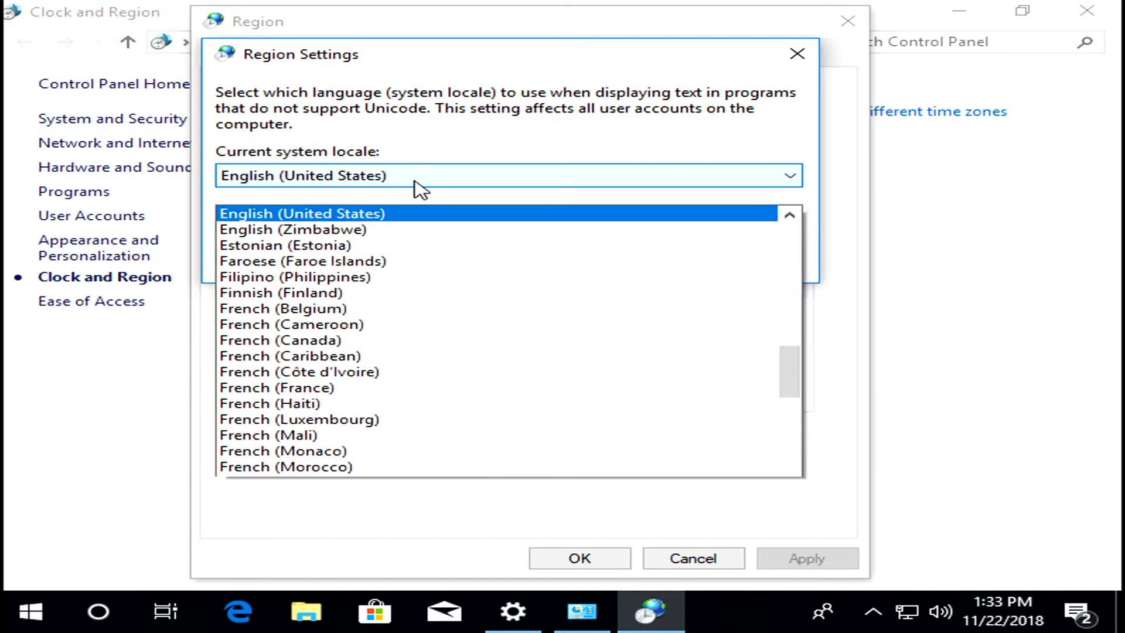
pyautogui.moveTo(798, 170); pyautogui.dragTo(792, 446)
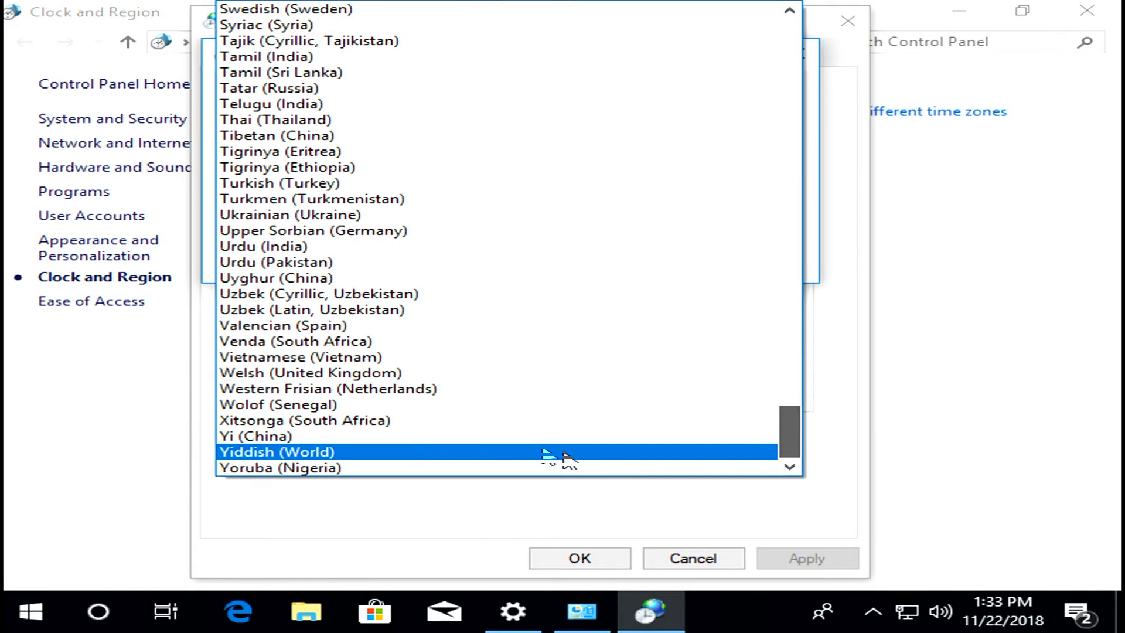
pyautogui.click(375, 118)
pyautogui.click(620, 256)
pyautogui.click(731, 331)
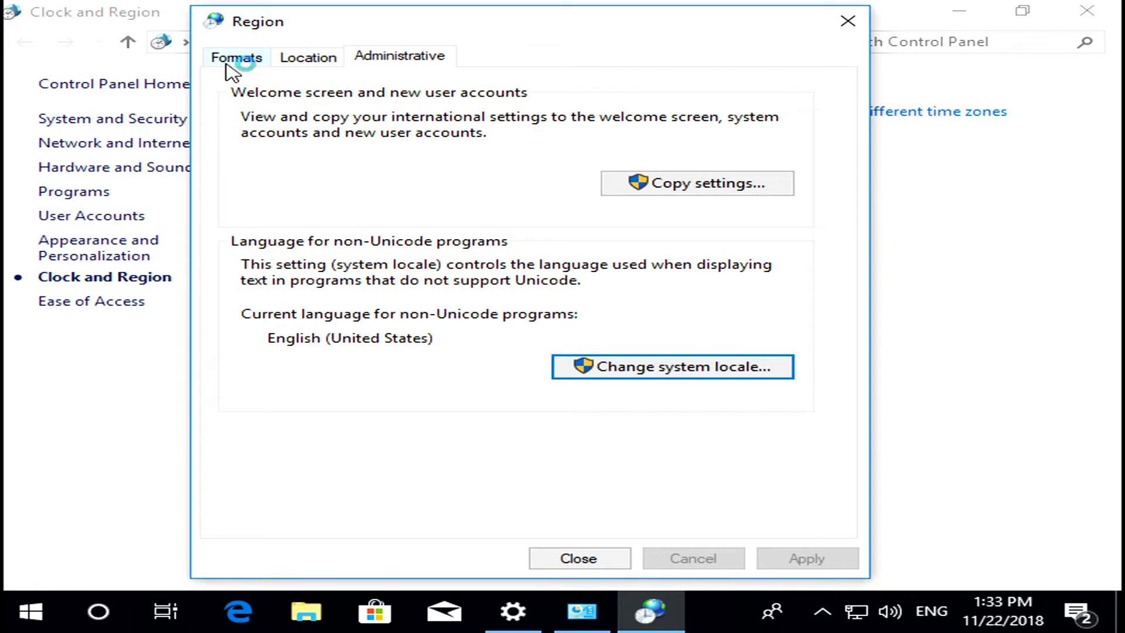
# Set the regional date and time format to Thai (Thailand) and apply it
pyautogui.click(227, 58)
pyautogui.click(330, 129)
pyautogui.moveTo(785, 246); pyautogui.dragTo(797, 544)
pyautogui.click(390, 511)
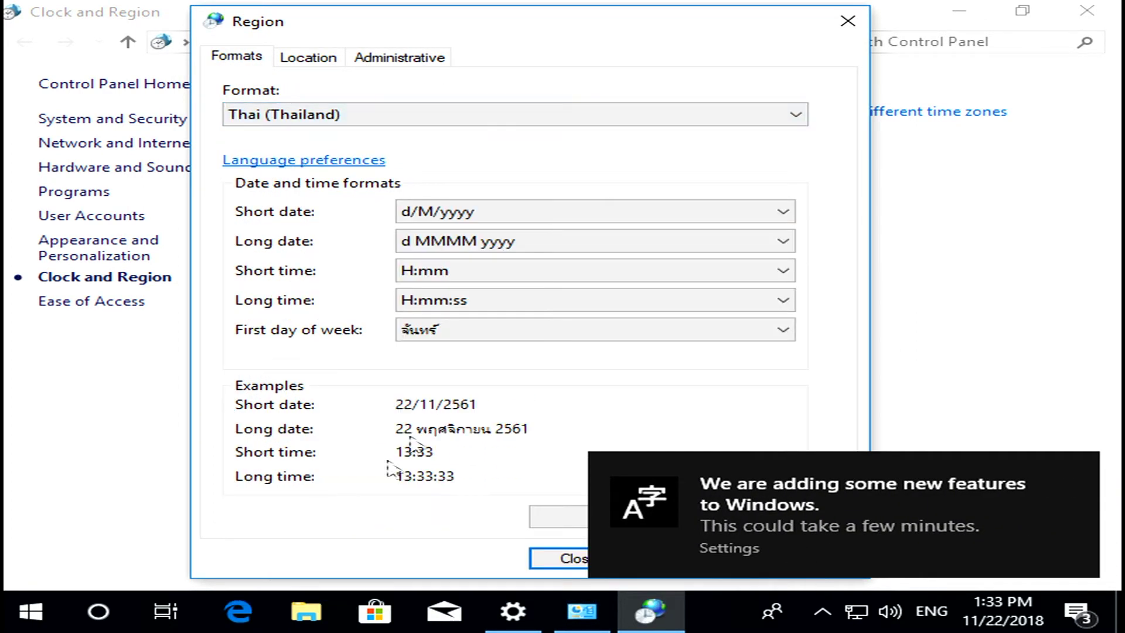
pyautogui.click(835, 559)
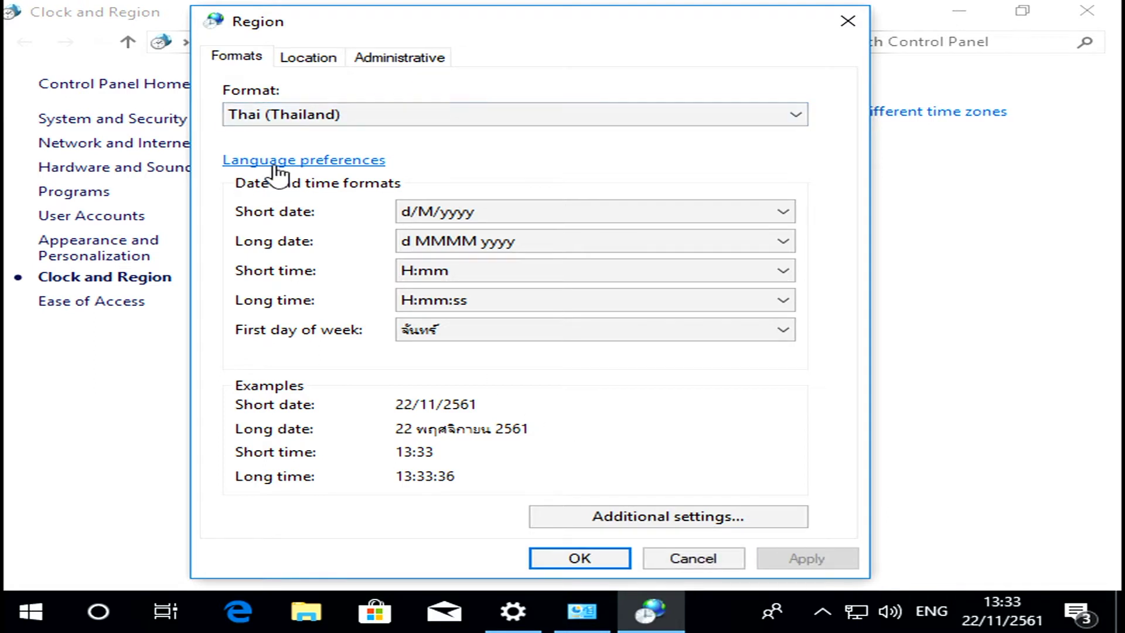
# Assign Grave Accent (`) as the key sequence for switching the input language in the advanced keyboard settings
pyautogui.click(308, 161)
pyautogui.scroll(-10, 439, 381)
pyautogui.click(310, 409)
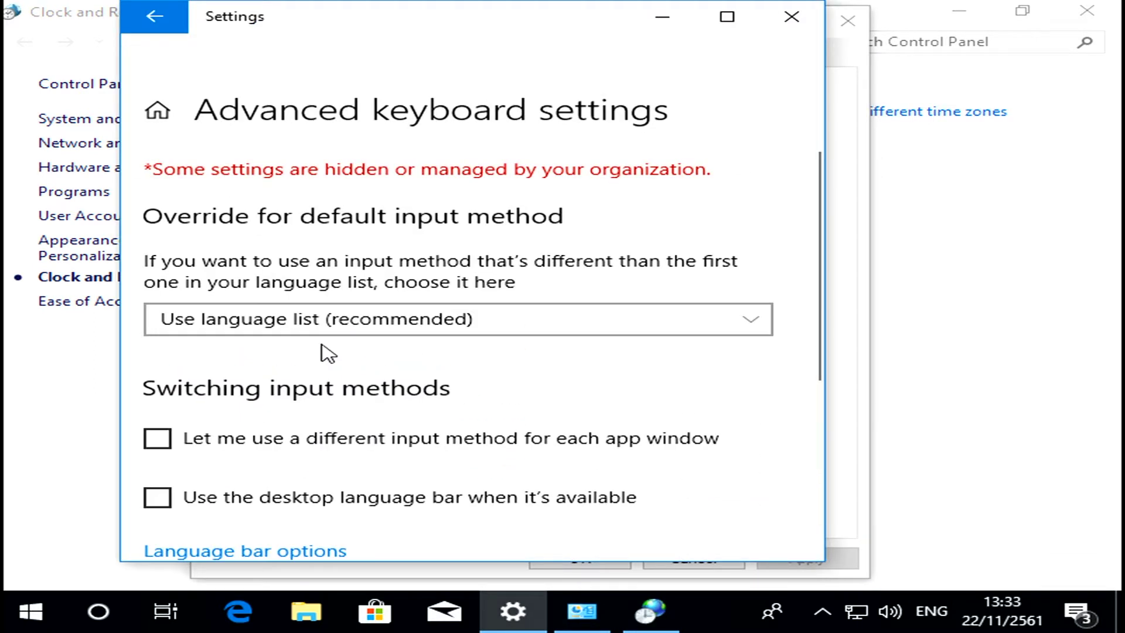
pyautogui.scroll(-2, 293, 410)
pyautogui.click(249, 429)
pyautogui.click(269, 106)
pyautogui.click(506, 489)
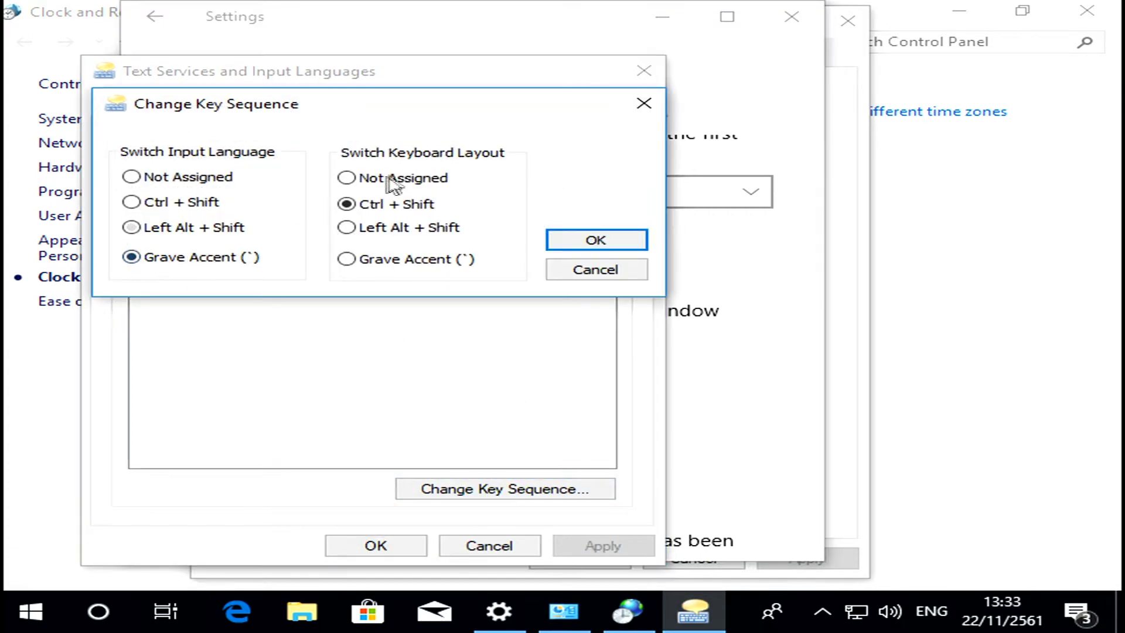
pyautogui.click(596, 240)
pyautogui.click(372, 546)
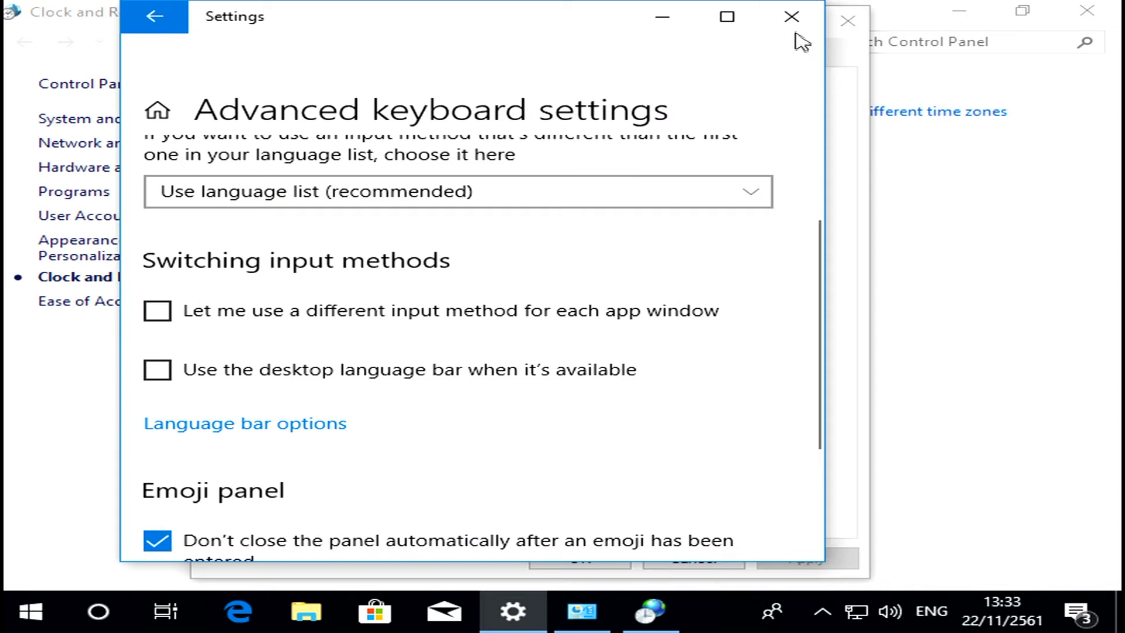
# Switch the input language to Thai and close the language, Region and Control Panel windows, accepting the Region settings
pyautogui.click(792, 17)
pyautogui.press('`')
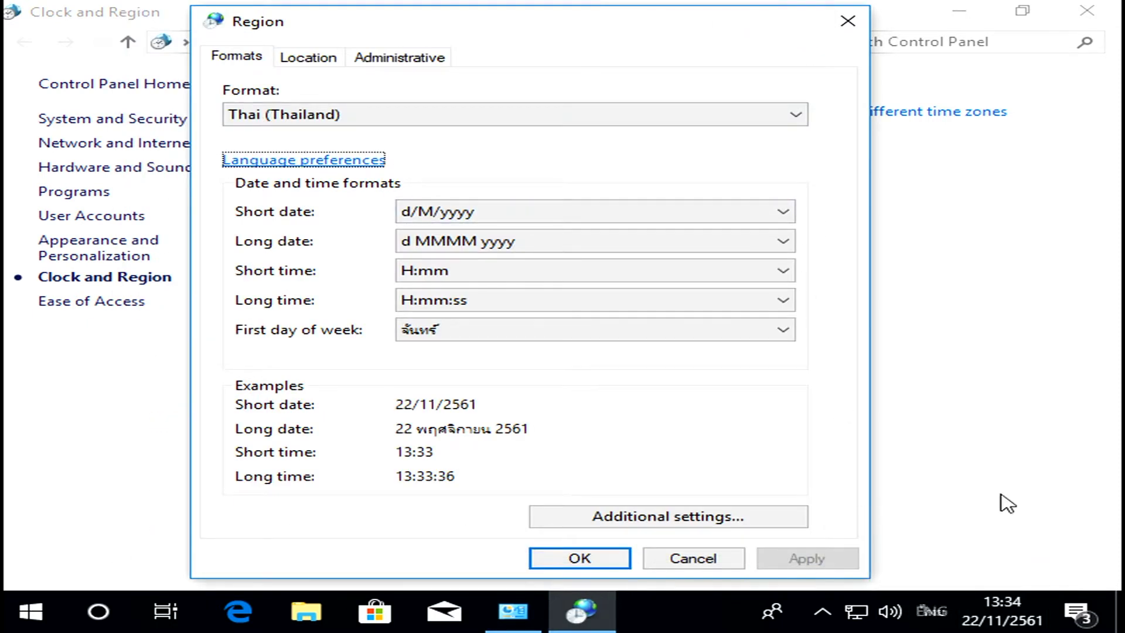
pyautogui.click(545, 559)
pyautogui.click(608, 332)
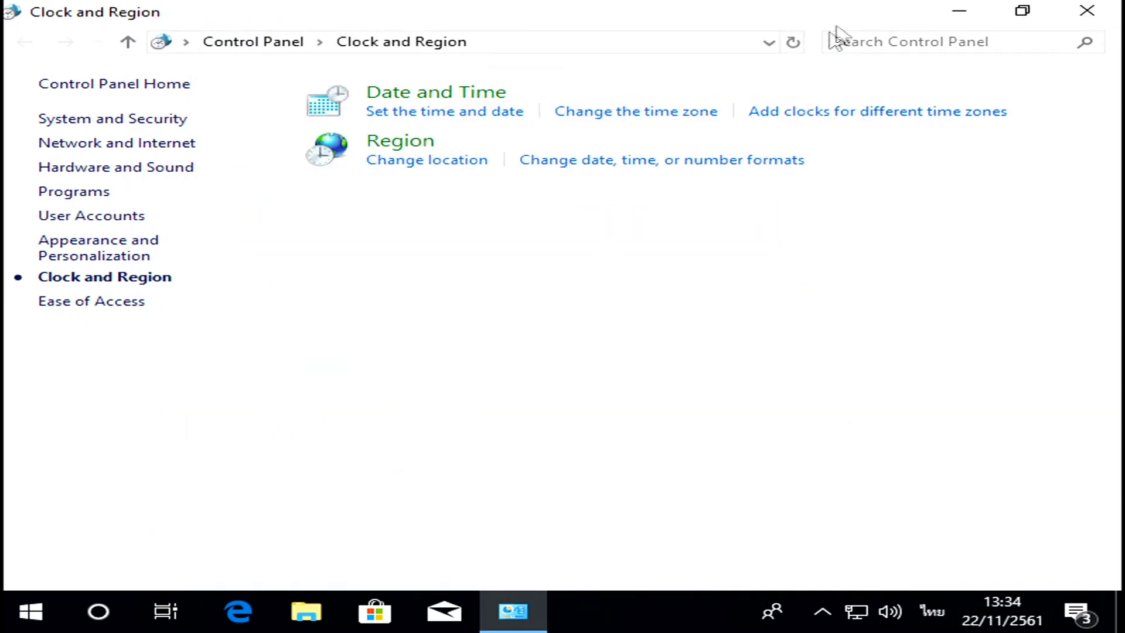
pyautogui.click(1097, 12)
# Open the desktop's personalization settings and maximize the Settings window
pyautogui.rightClick(295, 194)
pyautogui.click(377, 397)
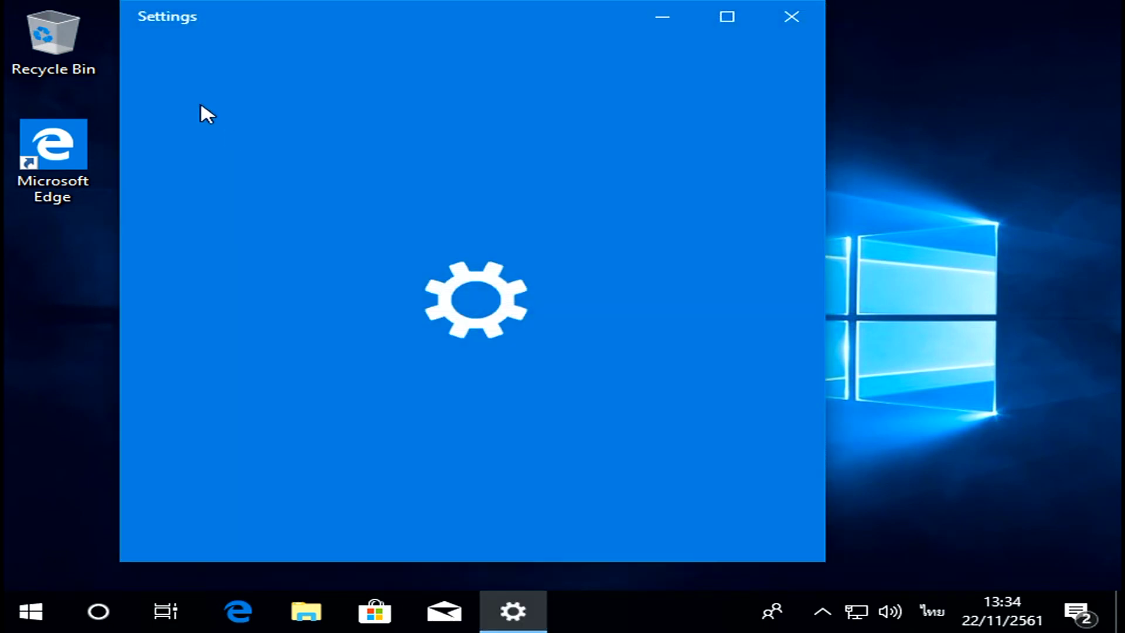
pyautogui.scroll(-1, 433, 217)
pyautogui.scroll(-12, 432, 218)
pyautogui.scroll(6, 282, 268)
pyautogui.scroll(6, 291, 264)
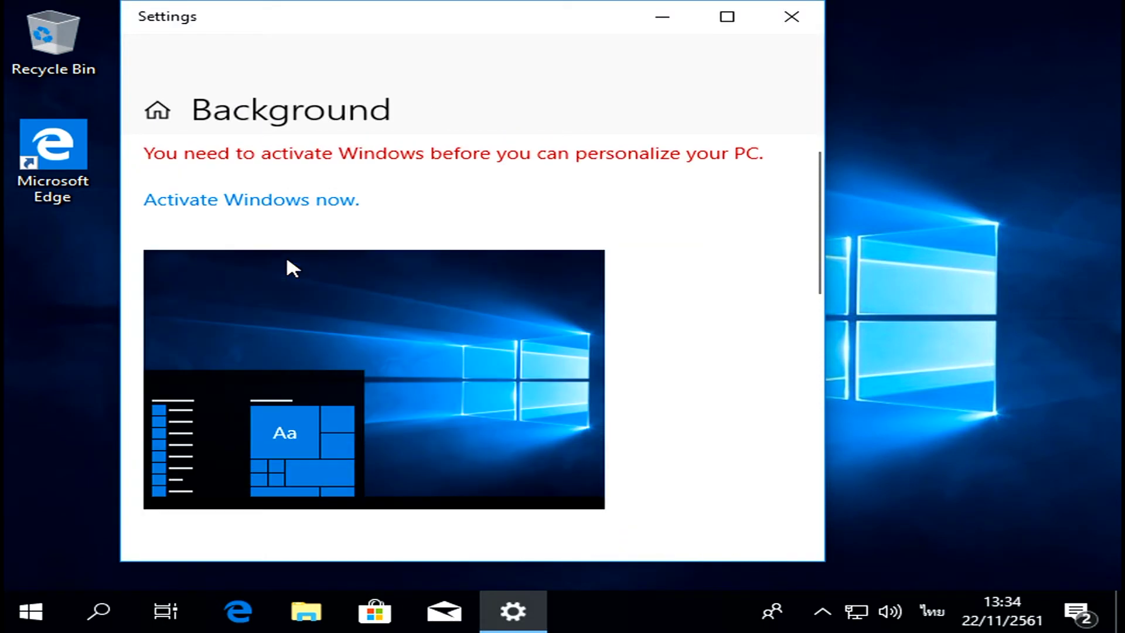
pyautogui.scroll(-9, 292, 263)
pyautogui.click(726, 17)
pyautogui.scroll(-3, 823, 279)
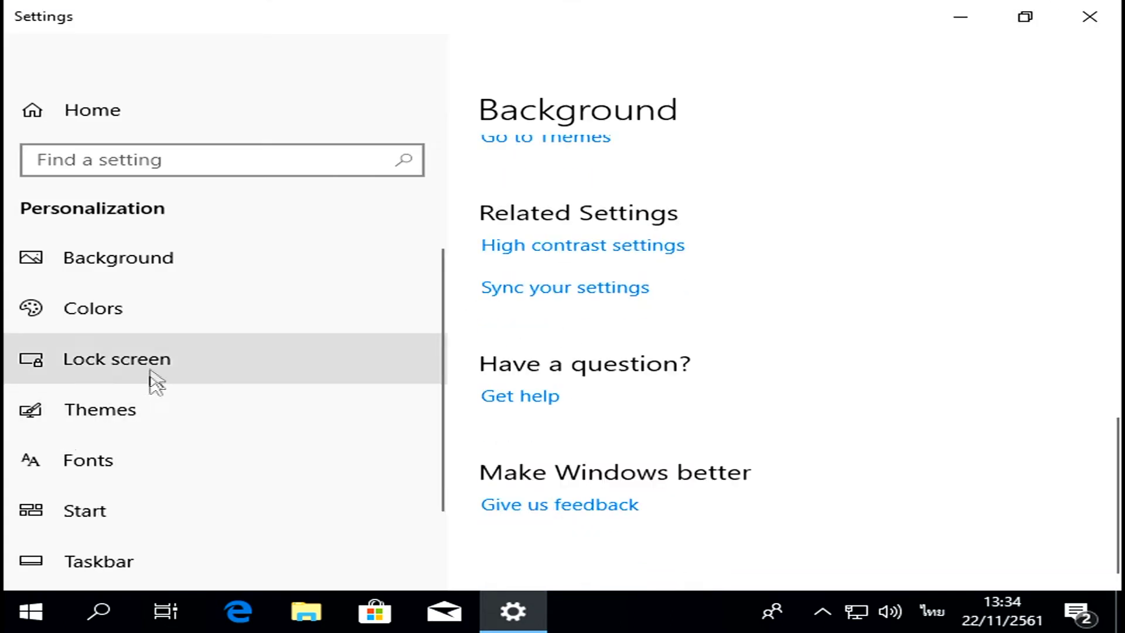
# Show the This PC, User's Files, Network and Control Panel icons on the desktop through the theme settings
pyautogui.click(147, 409)
pyautogui.scroll(-15, 736, 314)
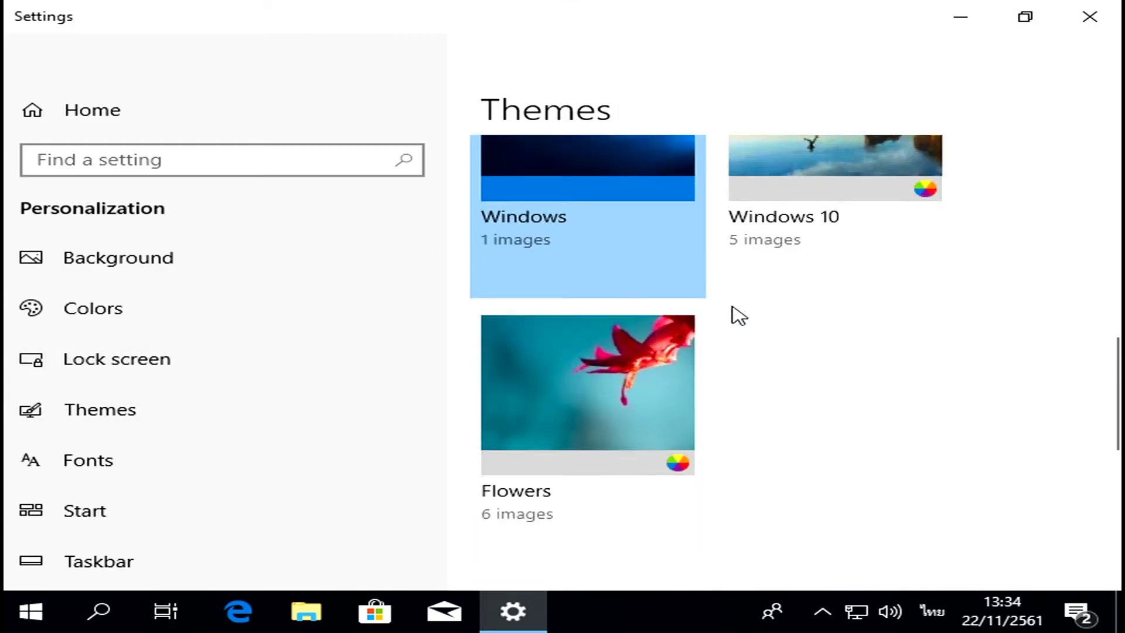
pyautogui.click(571, 311)
pyautogui.click(260, 251)
pyautogui.click(260, 228)
pyautogui.click(451, 558)
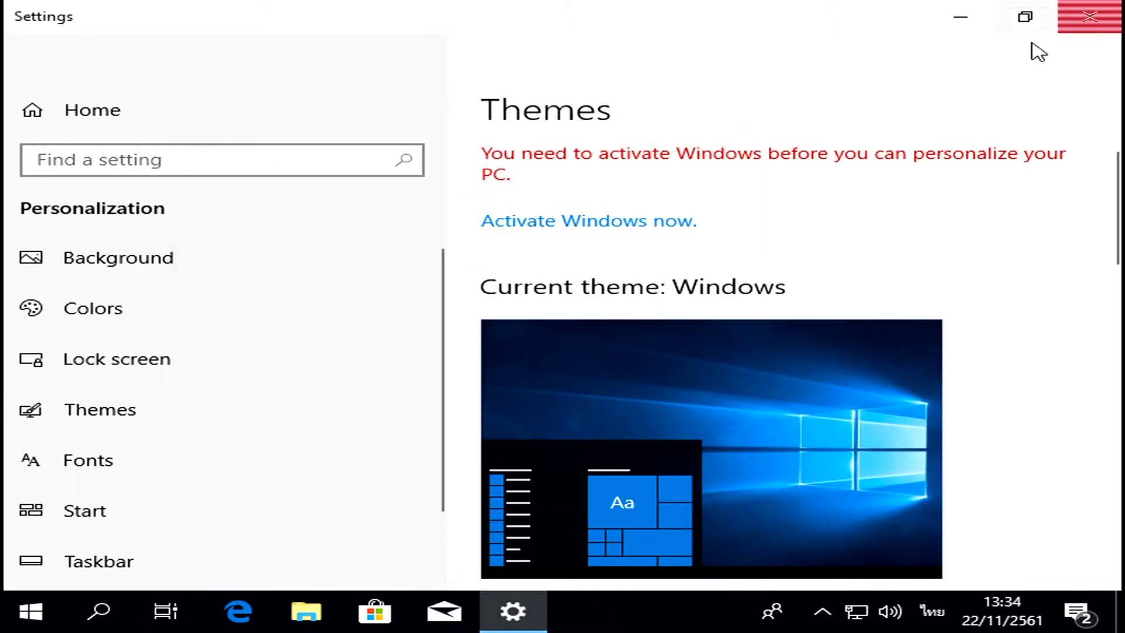
pyautogui.click(1090, 16)
# Open the properties of This PC and rename the computer to COM10
pyautogui.rightClick(56, 378)
pyautogui.click(223, 364)
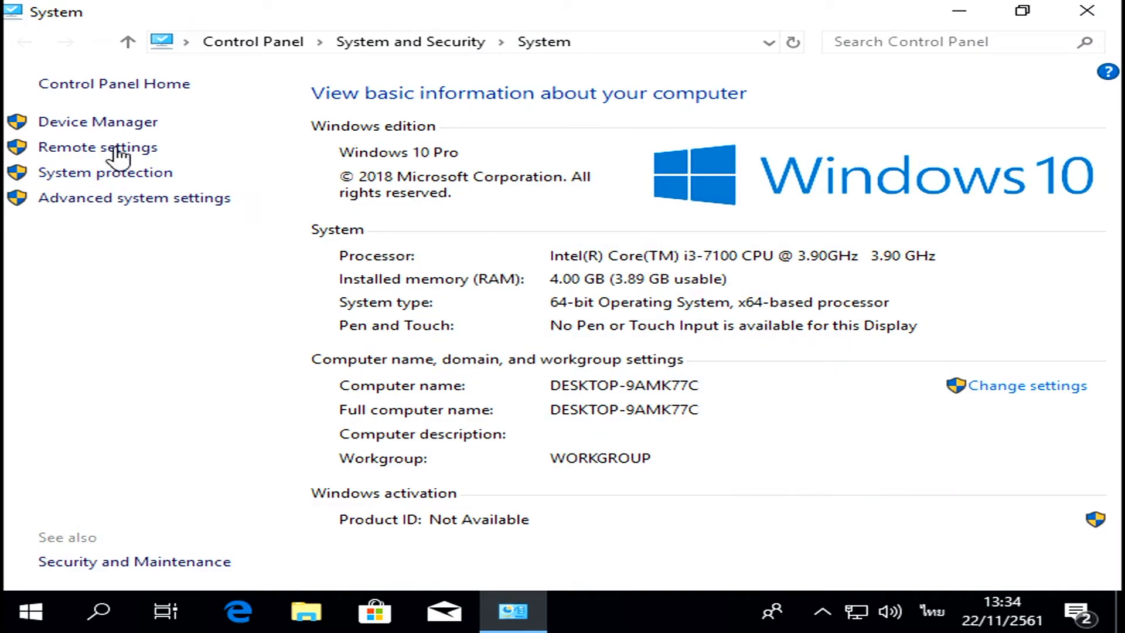
pyautogui.click(998, 392)
pyautogui.click(477, 341)
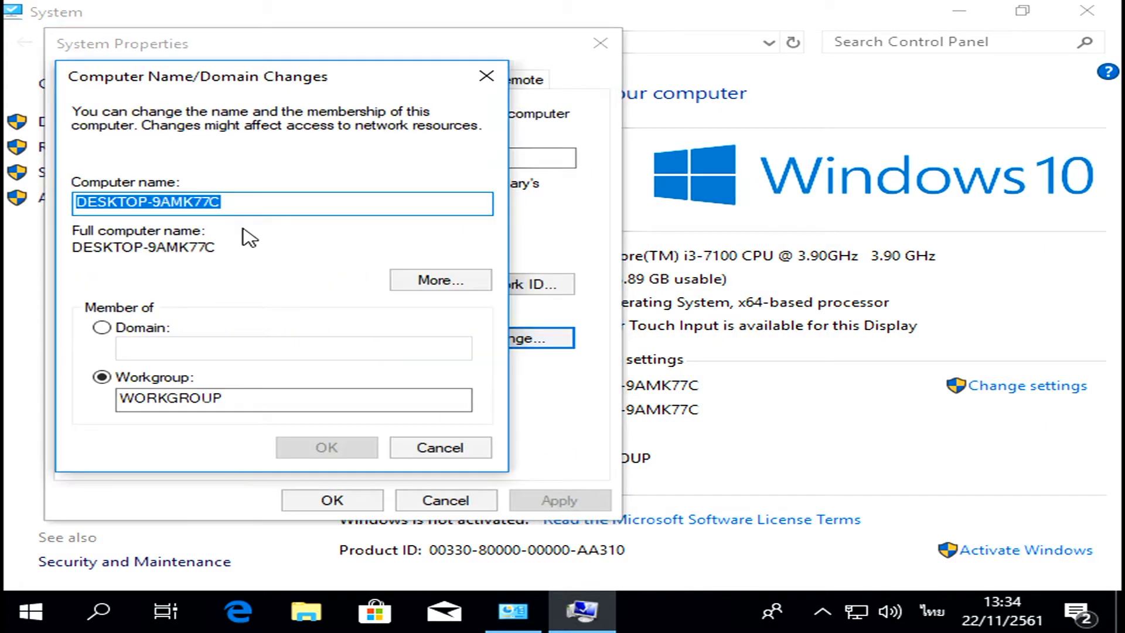
pyautogui.press('BackSpace')
pyautogui.write('COM10')
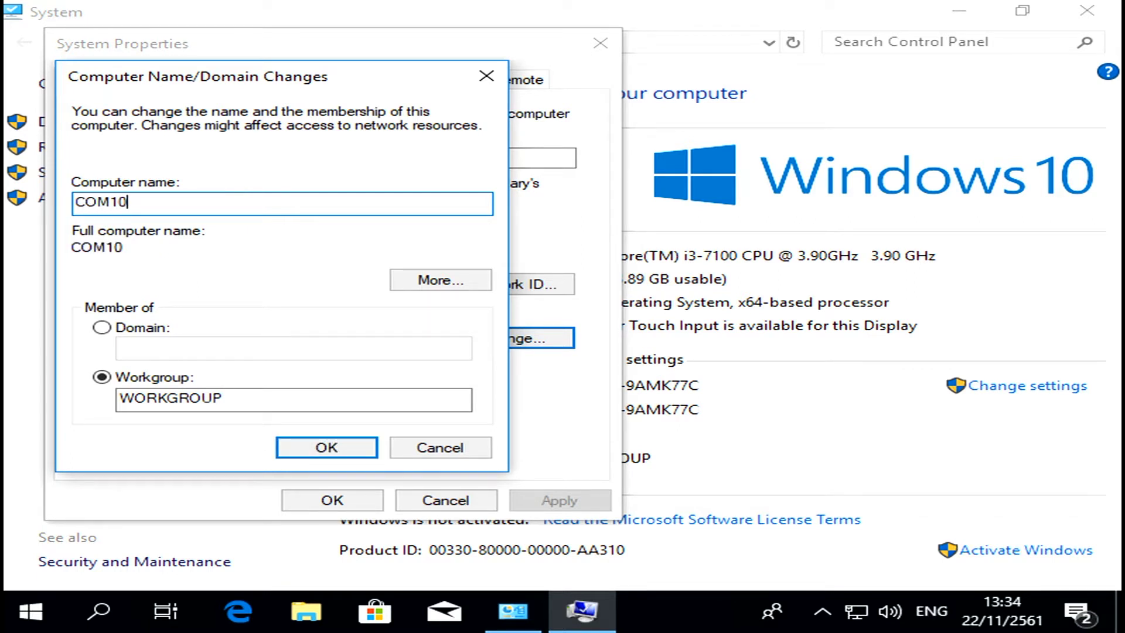
pyautogui.click(322, 447)
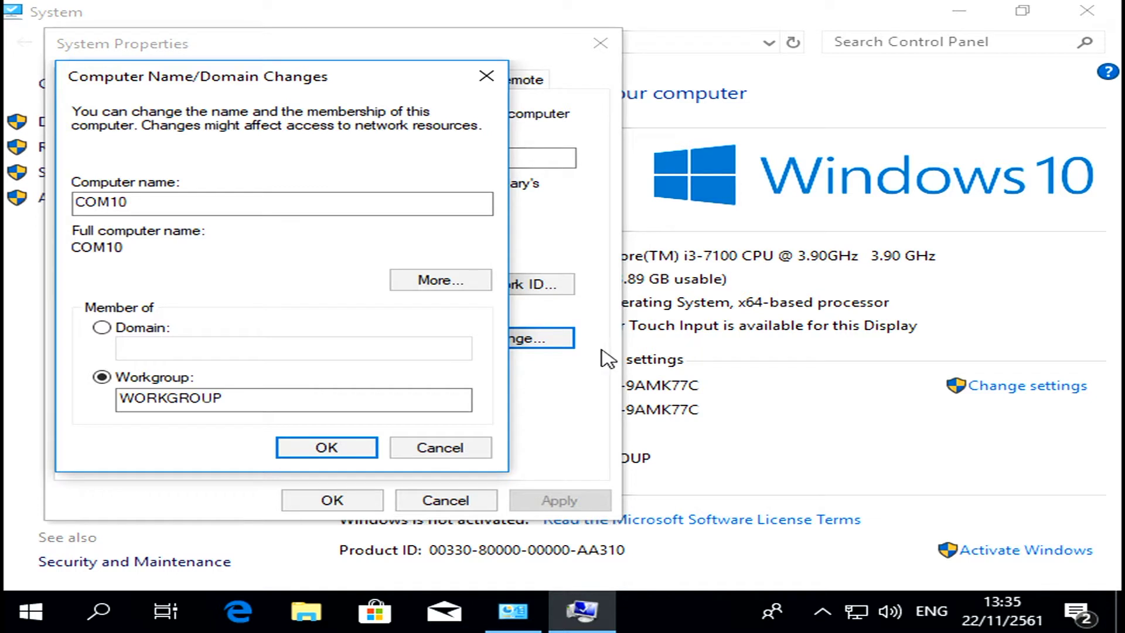
# Acknowledge the restart notice, close the system properties, postpone the restart and close the System window
pyautogui.click(756, 330)
pyautogui.click(327, 500)
pyautogui.click(711, 326)
pyautogui.click(1078, 12)
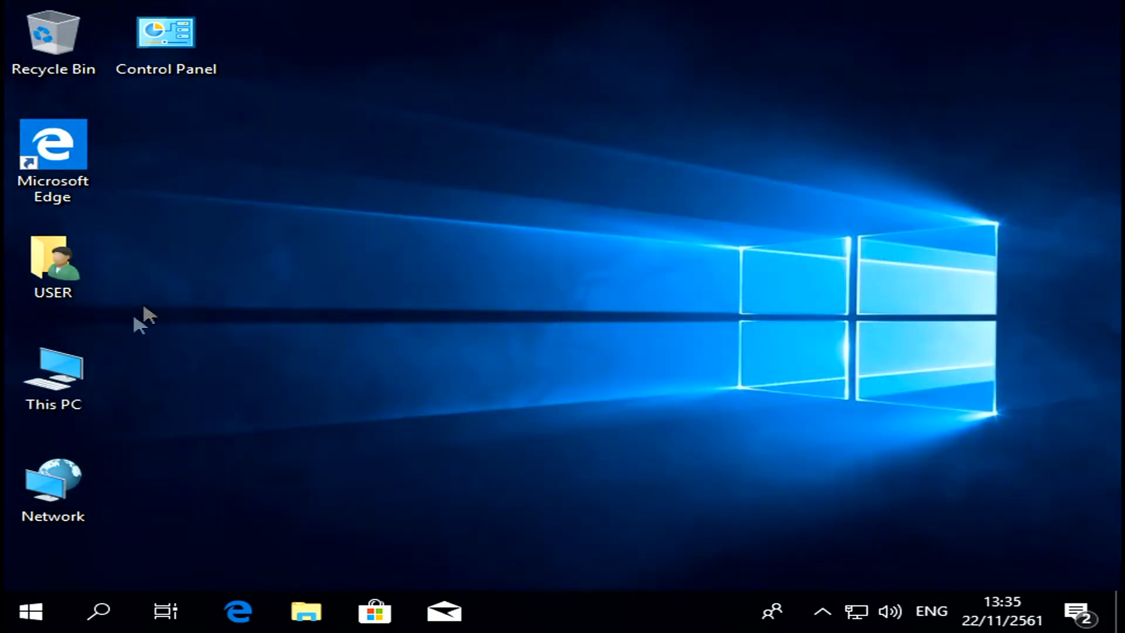
# Open Device Manager from the properties of This PC, maximize it and expand the display adapters
pyautogui.rightClick(70, 375)
pyautogui.click(243, 356)
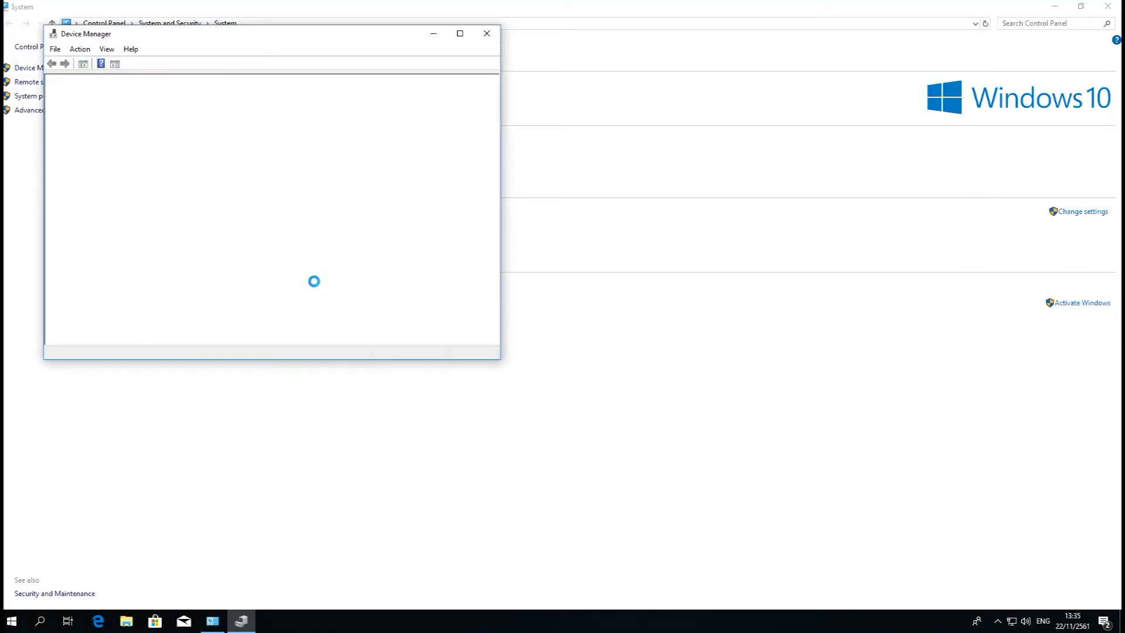
pyautogui.click(461, 34)
pyautogui.doubleClick(83, 105)
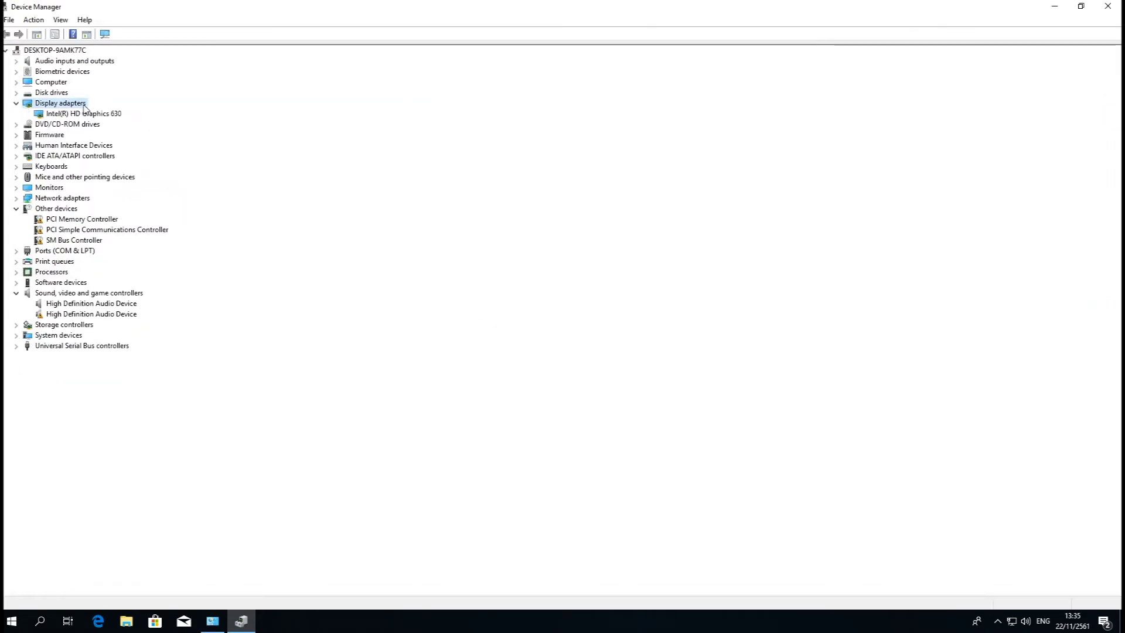
# Update the PCI Memory Controller driver by searching automatically for updated driver software
pyautogui.rightClick(71, 220)
pyautogui.click(102, 226)
pyautogui.click(432, 284)
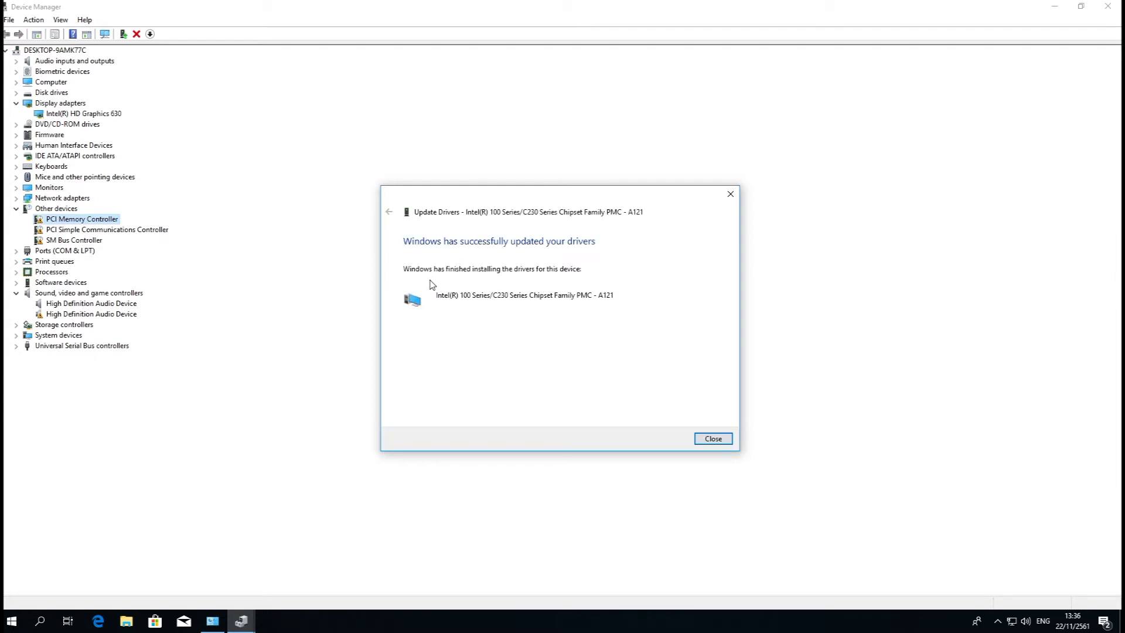
pyautogui.click(698, 438)
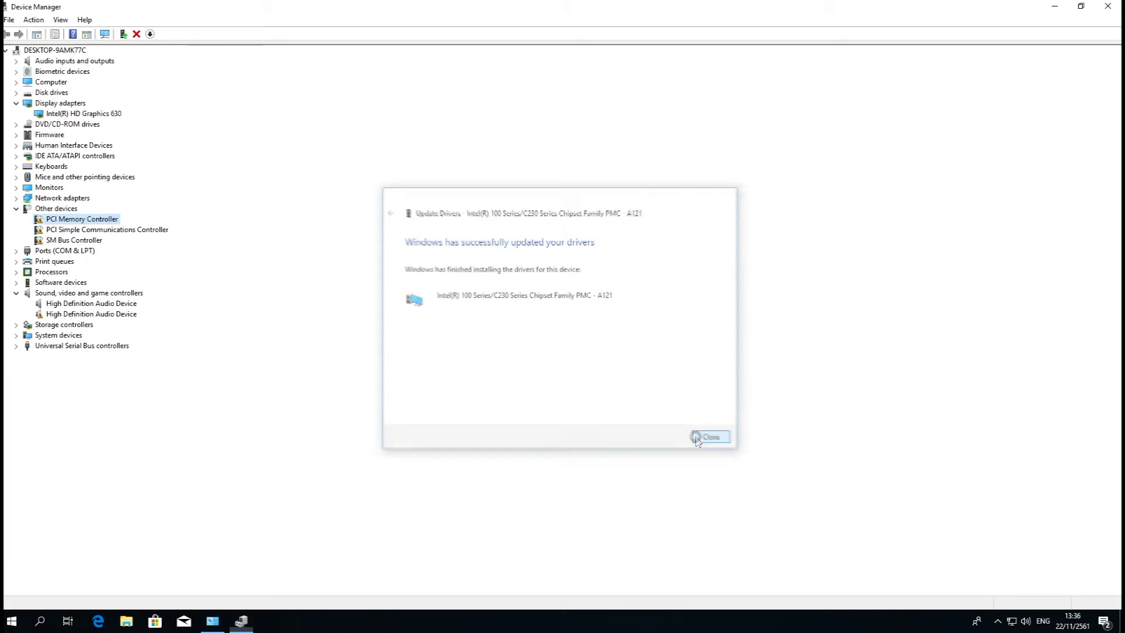
# Update the SM Bus Controller driver by searching automatically for updated driver software
pyautogui.rightClick(69, 82)
pyautogui.click(109, 91)
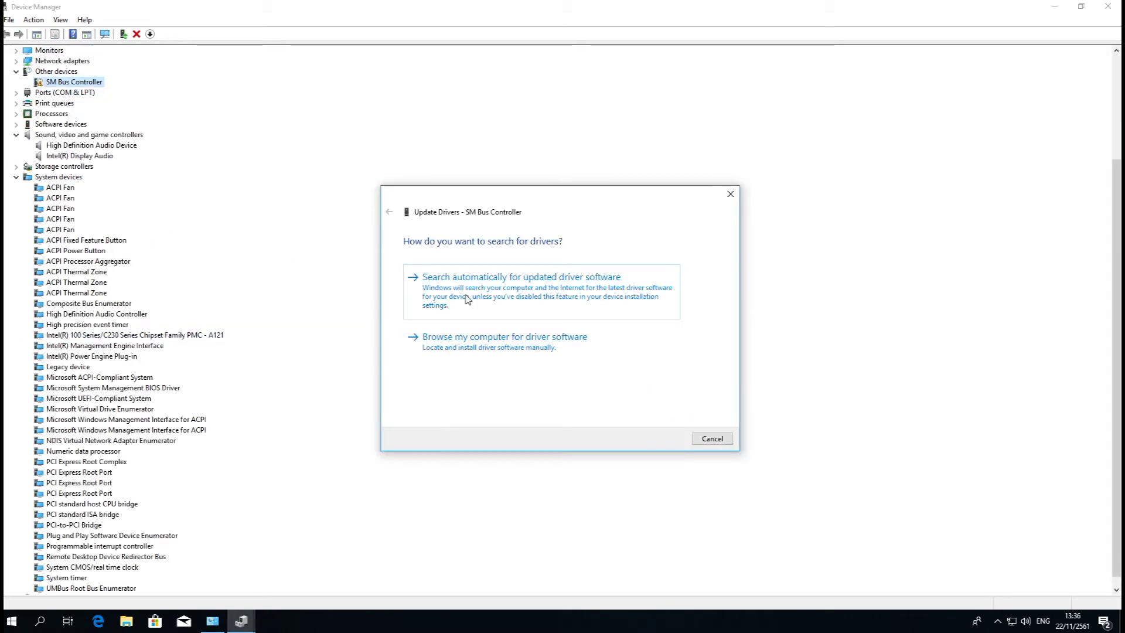
pyautogui.click(467, 295)
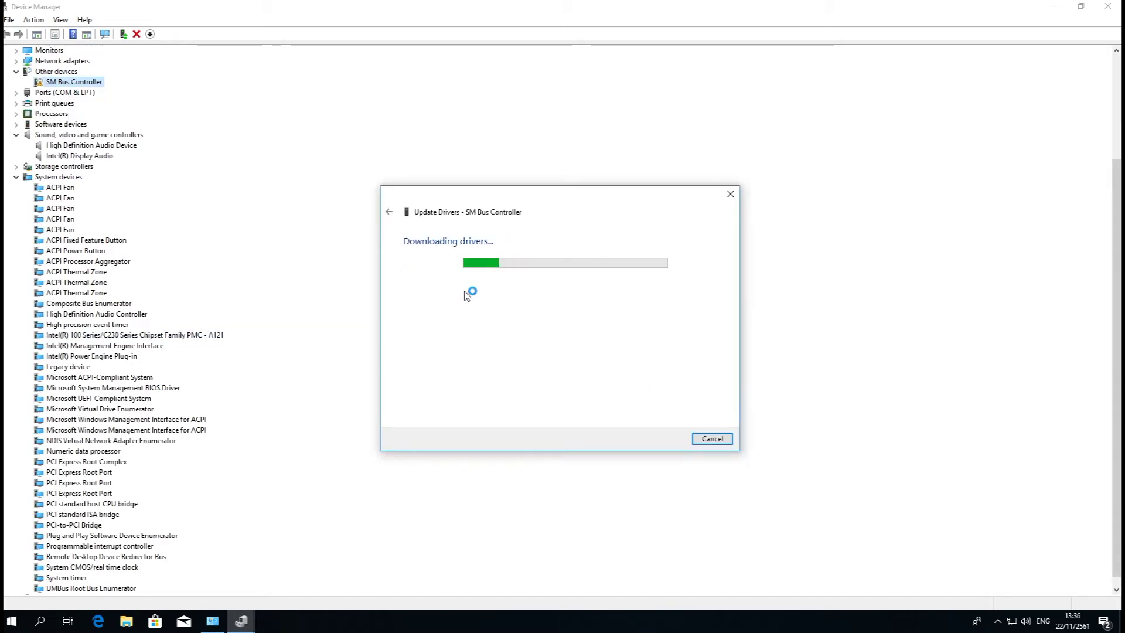
pyautogui.click(709, 438)
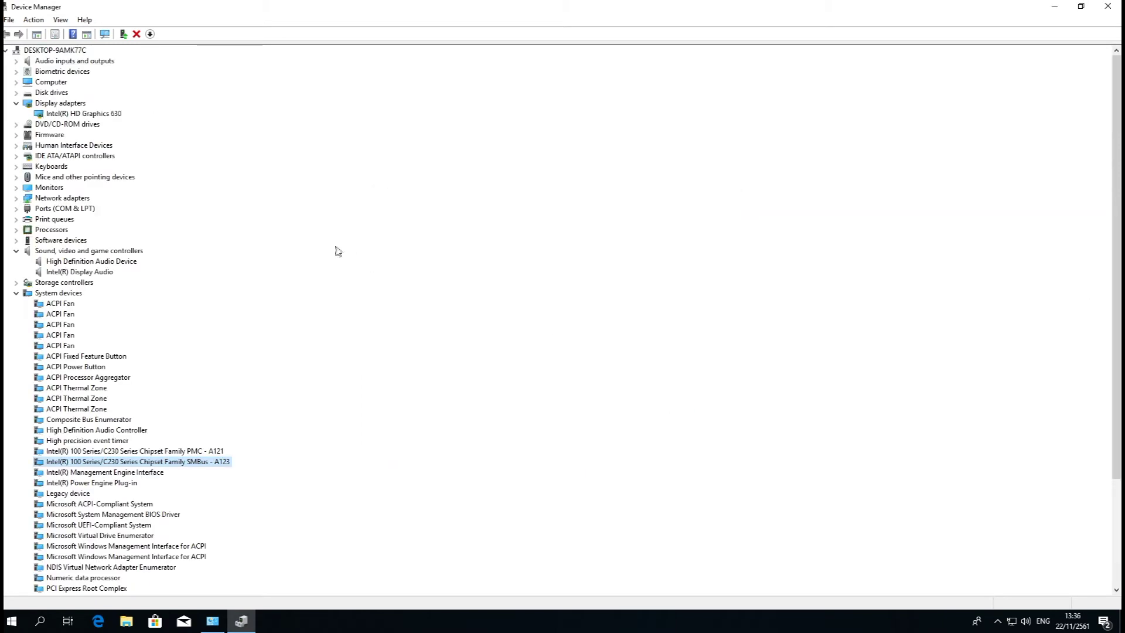
# Collapse the sound and system device categories and expand the processors to inspect them
pyautogui.click(16, 250)
pyautogui.click(16, 272)
pyautogui.doubleClick(32, 230)
# Run dxdiag with the driver signature check, review the system information and exit the tool
pyautogui.click(12, 623)
pyautogui.rightClick(13, 623)
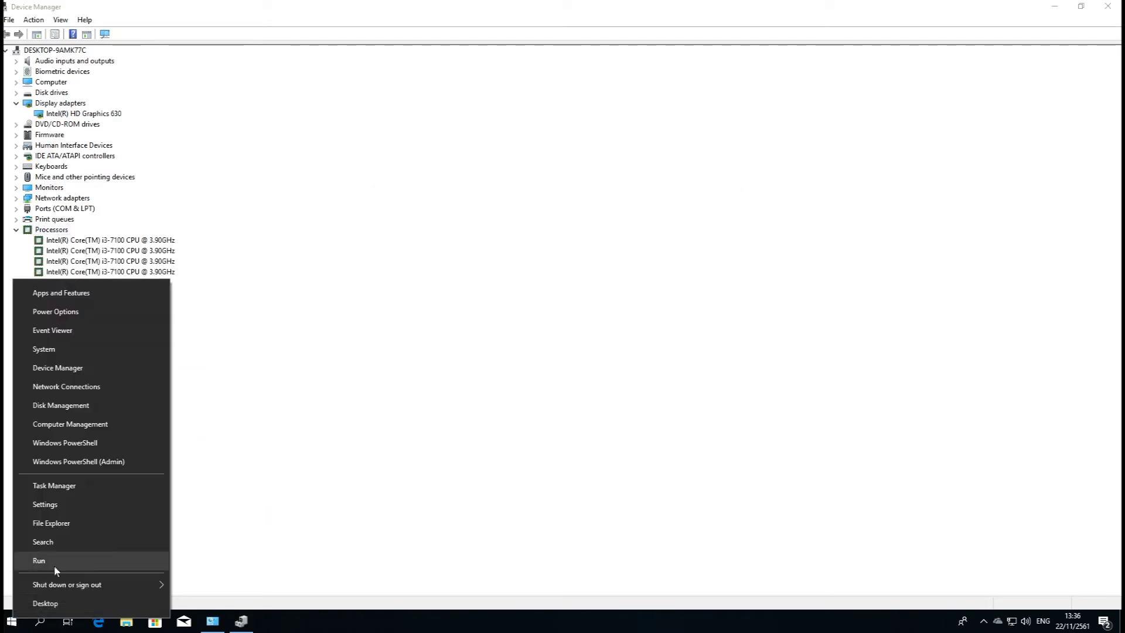
pyautogui.click(53, 566)
pyautogui.write('dxdiag')
pyautogui.press('Return')
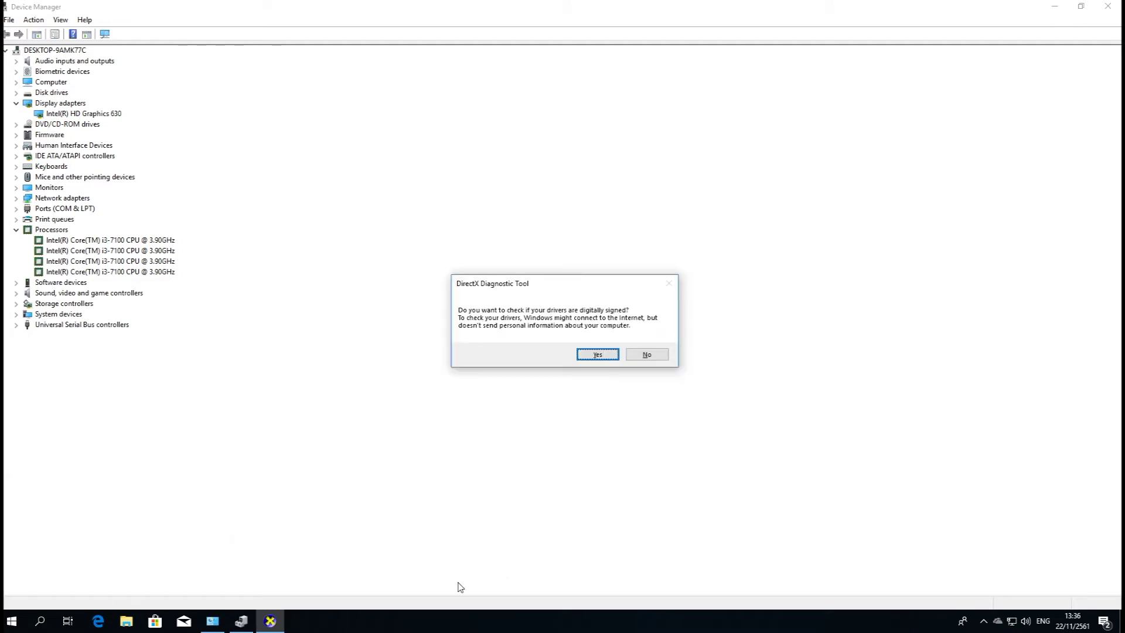
pyautogui.click(590, 355)
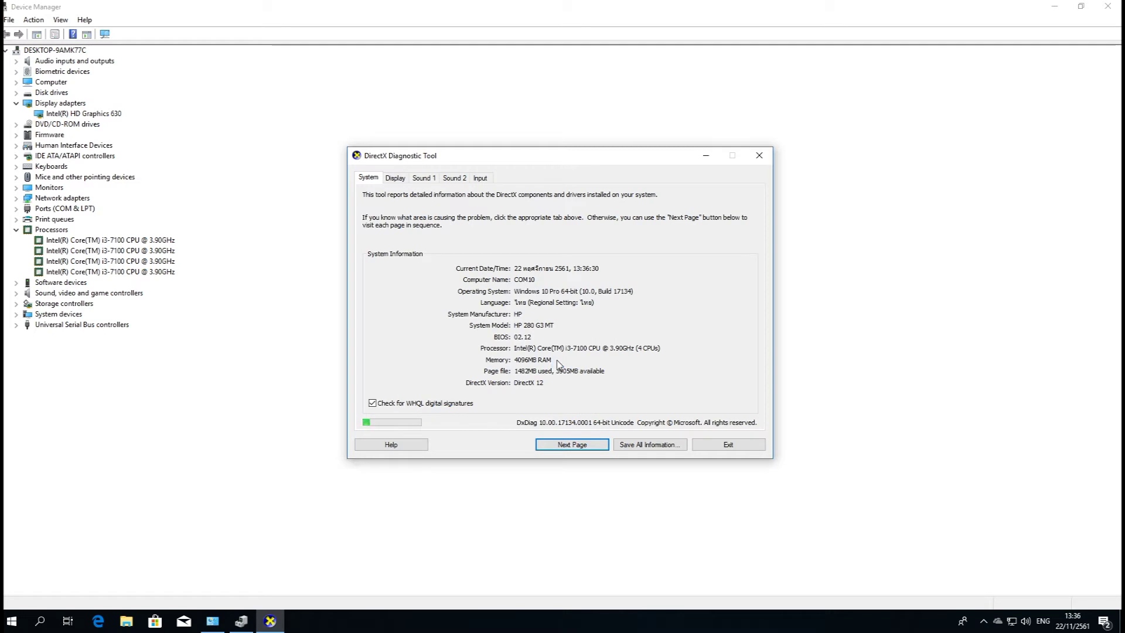
pyautogui.click(714, 445)
# Close the Device Manager and System windows and sort the desktop icons
pyautogui.click(1106, 8)
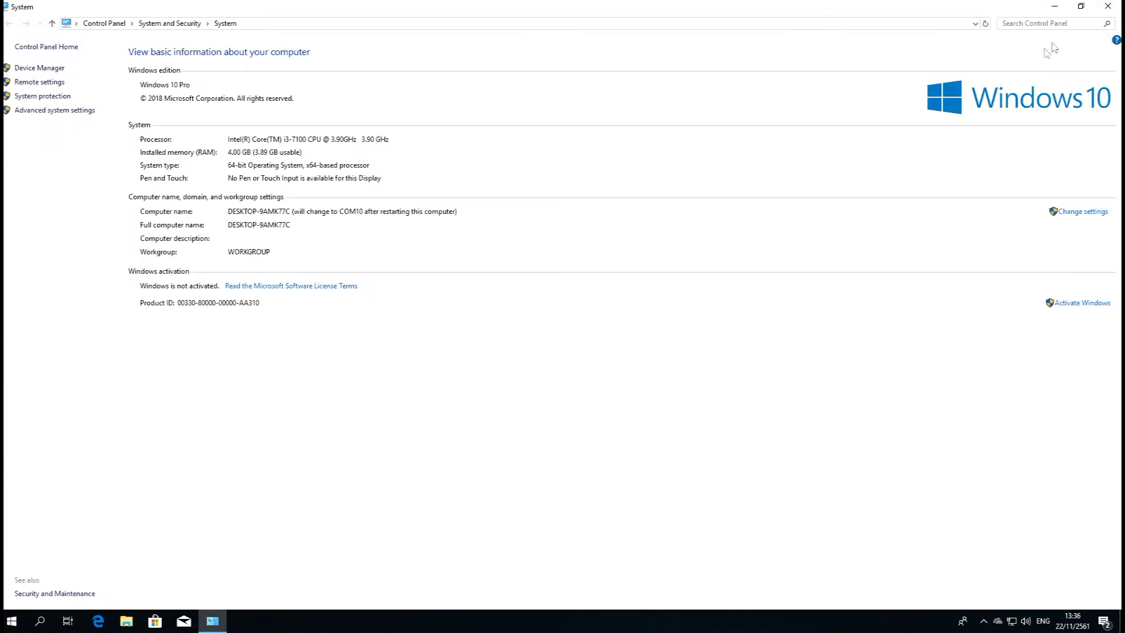
pyautogui.click(1112, 12)
pyautogui.rightClick(293, 143)
pyautogui.moveTo(417, 171)
pyautogui.click(459, 166)
# Open Control Panel from the desktop, view it by small icons and open Power Options
pyautogui.doubleClick(40, 89)
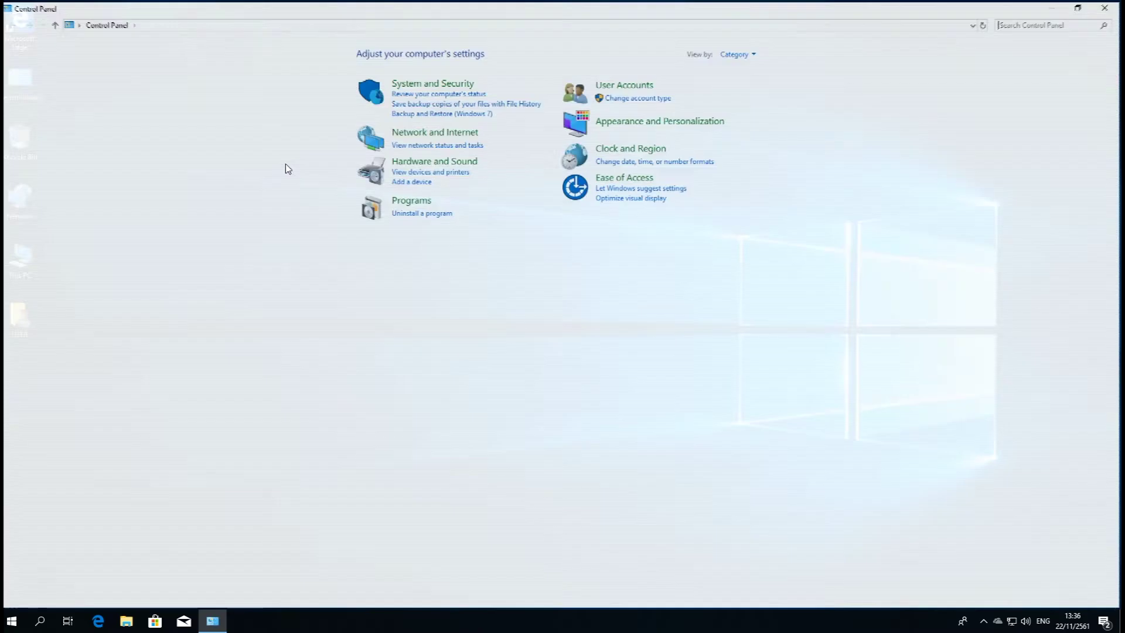
pyautogui.click(754, 53)
pyautogui.click(756, 98)
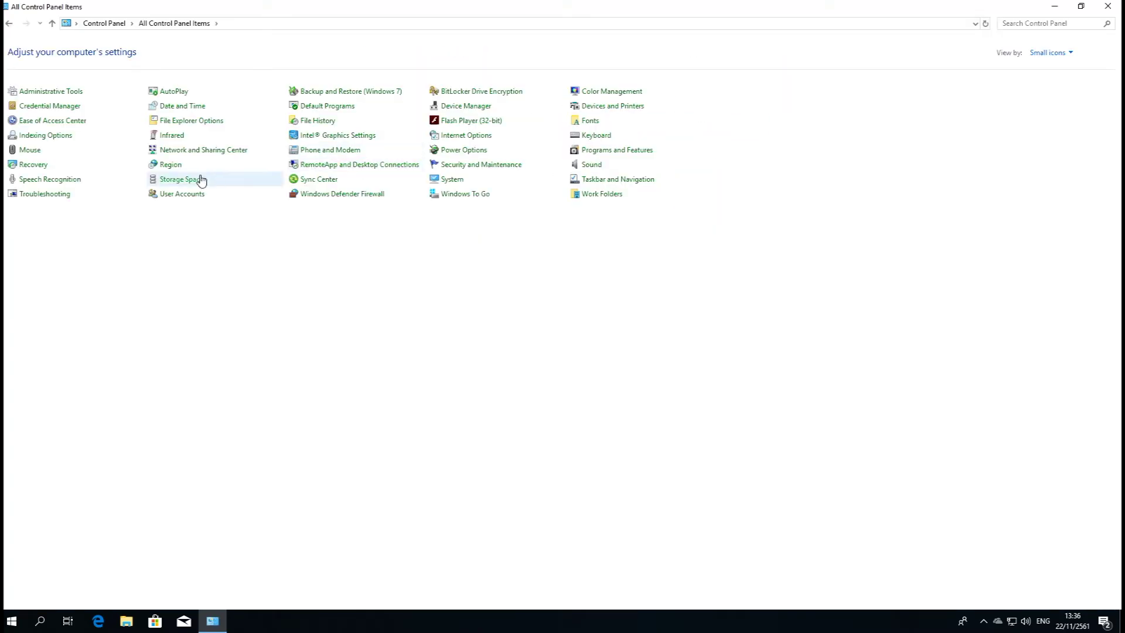
pyautogui.click(474, 153)
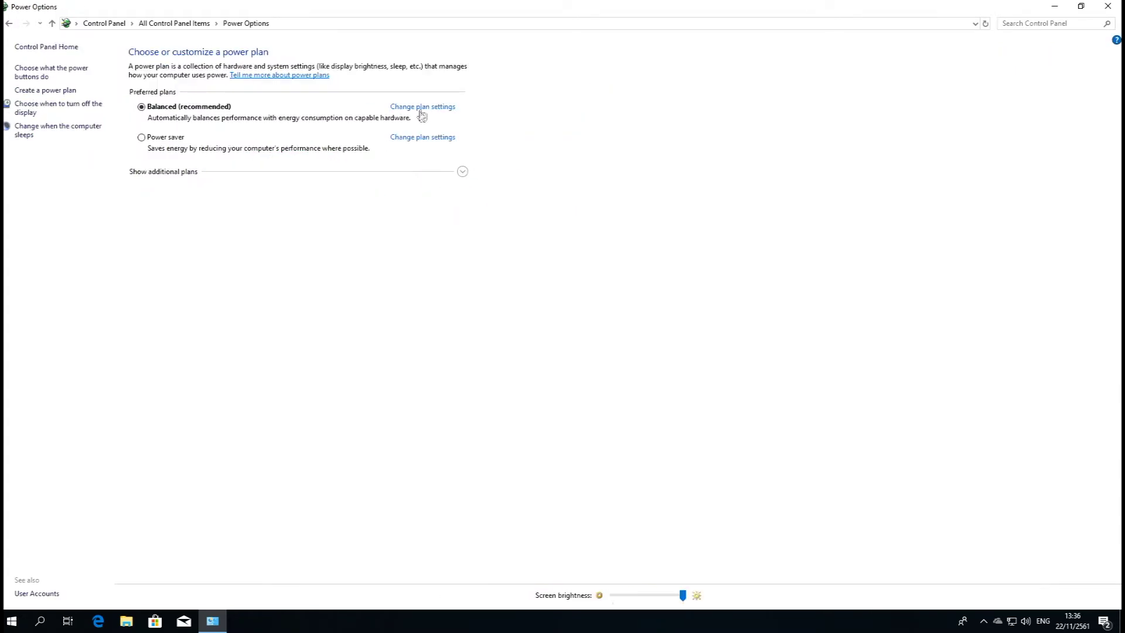
# Set the Balanced plan's display turn-off and computer sleep times to Never and save the changes
pyautogui.click(423, 107)
pyautogui.click(540, 94)
pyautogui.click(507, 237)
pyautogui.click(539, 119)
pyautogui.click(527, 262)
pyautogui.click(650, 228)
# Set the Power saver plan's display turn-off and computer sleep times to Never, save the changes and close Power Options
pyautogui.click(423, 137)
pyautogui.click(539, 94)
pyautogui.click(507, 237)
pyautogui.click(539, 119)
pyautogui.click(516, 263)
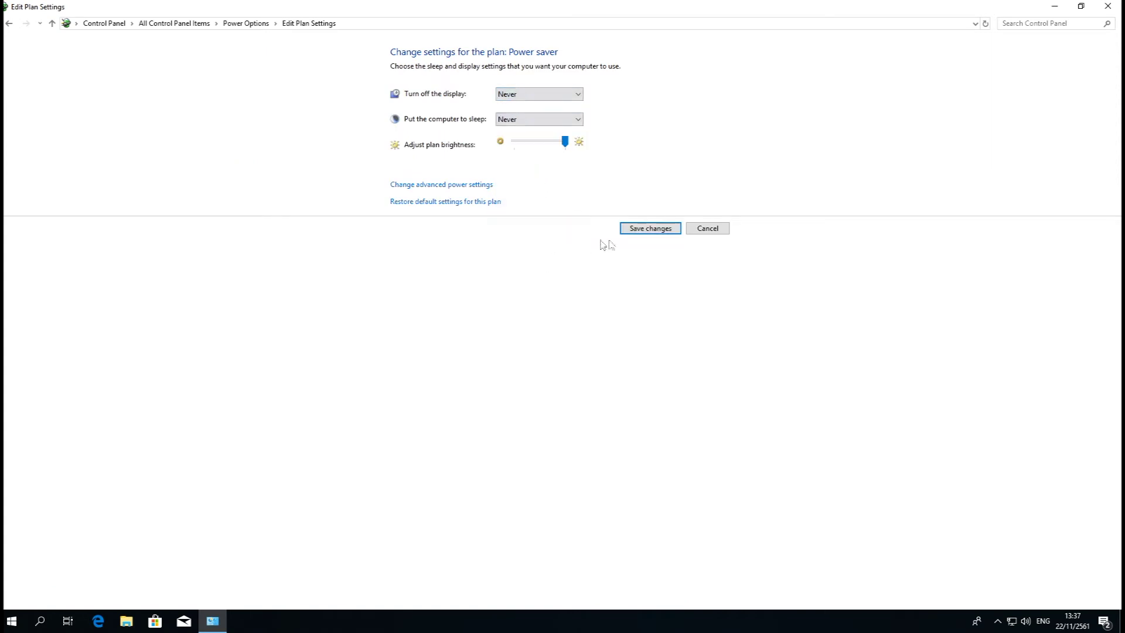
pyautogui.click(623, 229)
pyautogui.click(1108, 7)
# Open This PC from the desktop and check the contents of its local drives
pyautogui.doubleClick(13, 275)
pyautogui.doubleClick(575, 343)
pyautogui.click(248, 165)
pyautogui.doubleClick(421, 338)
pyautogui.click(248, 165)
# Create a folder named USER_DATA on Local Disk (D:)
pyautogui.doubleClick(545, 334)
pyautogui.rightClick(491, 323)
pyautogui.moveTo(540, 455)
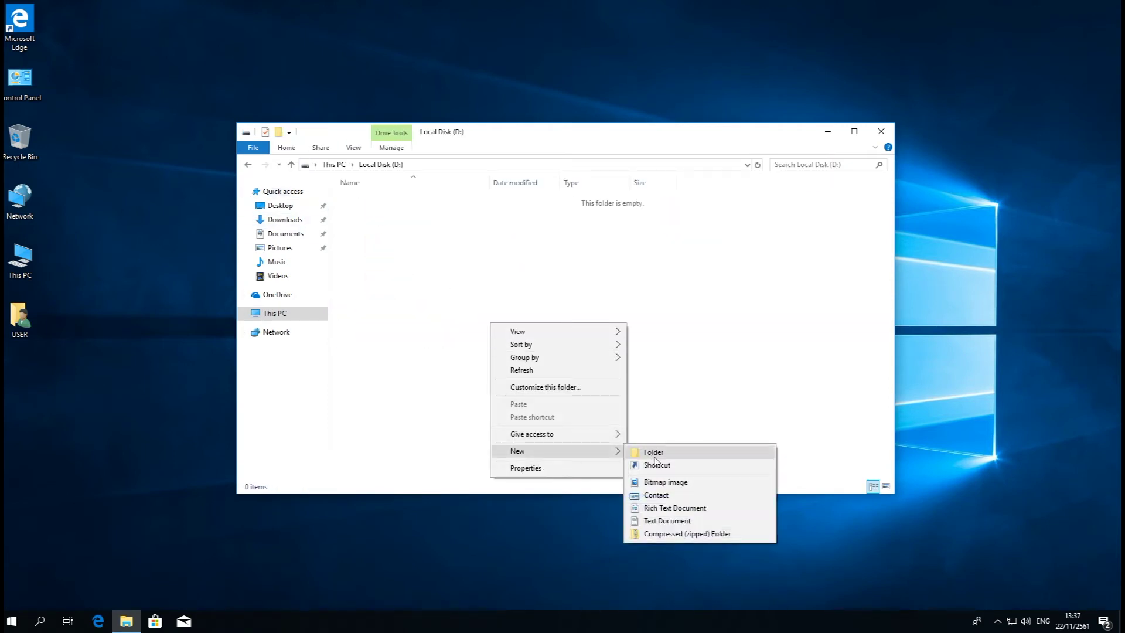
pyautogui.click(644, 449)
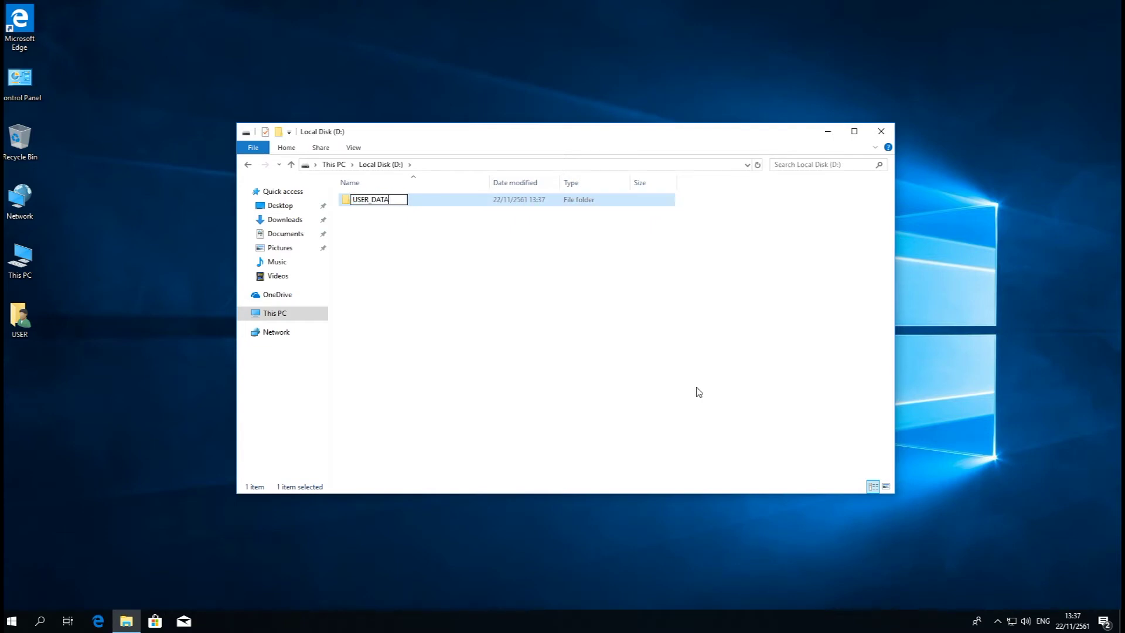
pyautogui.click(699, 392)
# Move all the folders from the USER profile folder into D:\USER_DATA
pyautogui.doubleClick(23, 319)
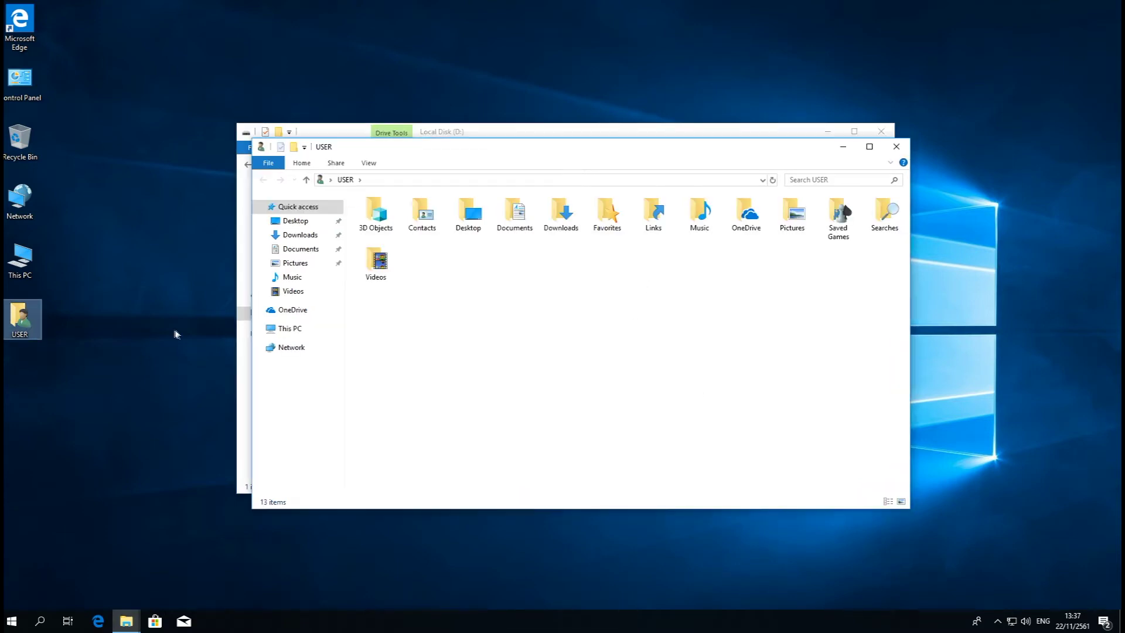
pyautogui.hotkey('ctrl', 'a')
pyautogui.rightClick(420, 211)
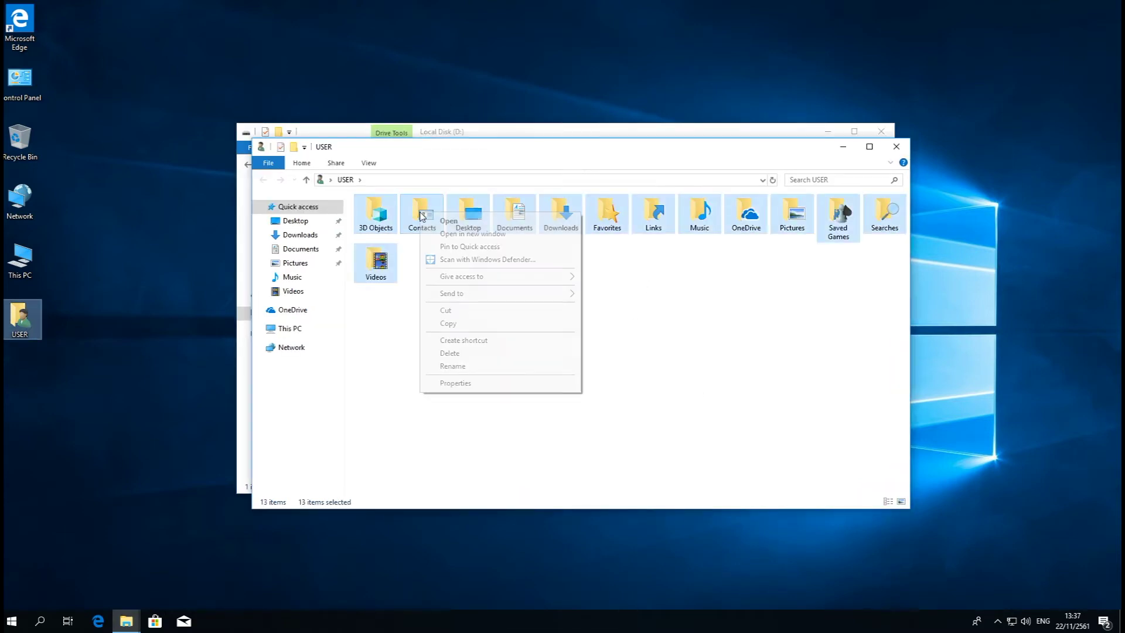
pyautogui.click(452, 308)
pyautogui.click(843, 147)
pyautogui.doubleClick(417, 202)
pyautogui.rightClick(446, 298)
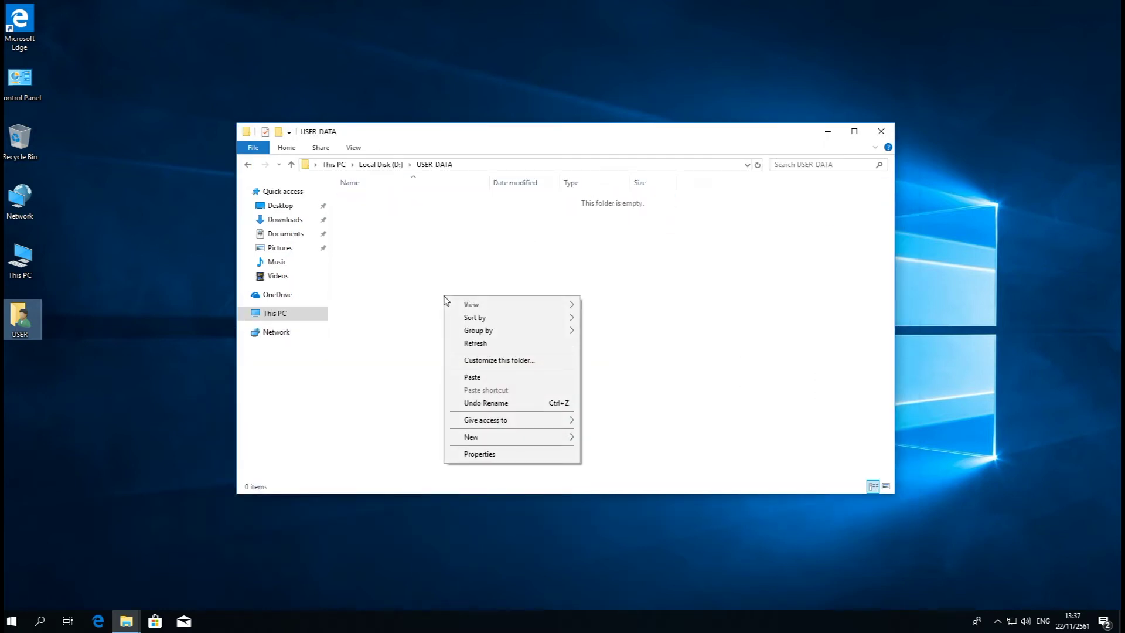
pyautogui.click(472, 377)
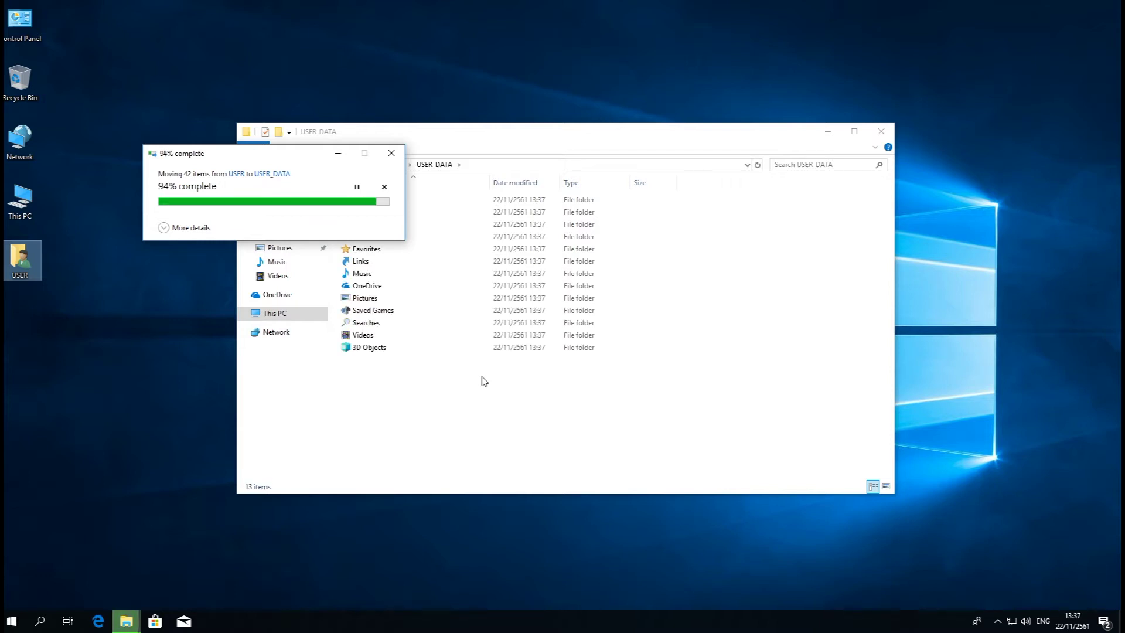
pyautogui.click(467, 430)
# Open the Desktop folder inside USER_DATA, show its full path and create a new folder on the Windows desktop
pyautogui.doubleClick(427, 211)
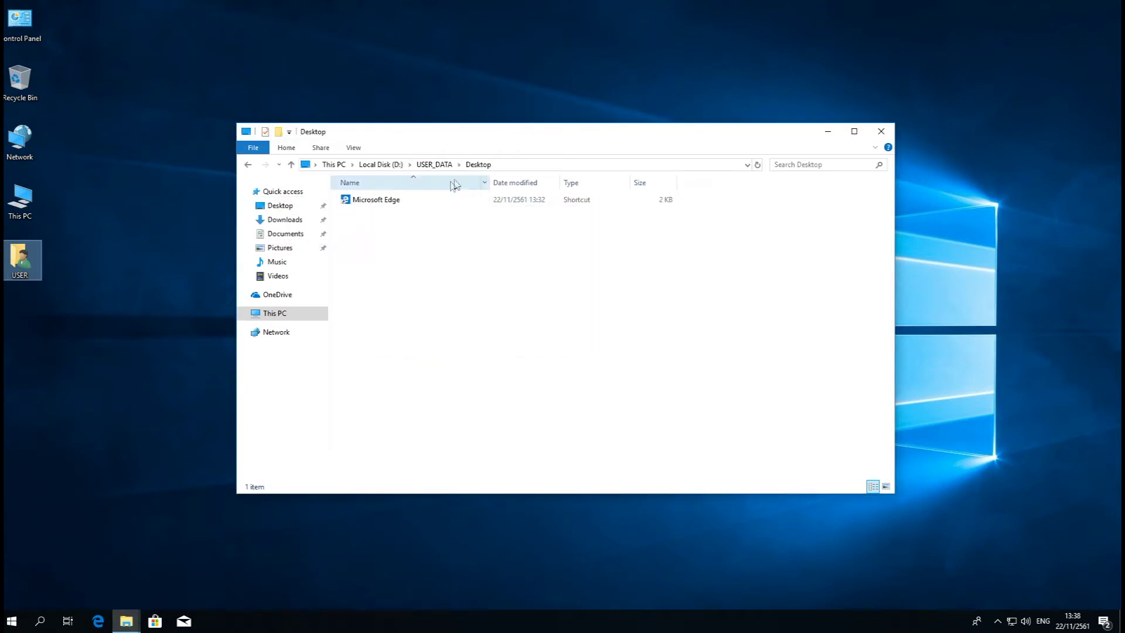
pyautogui.click(541, 168)
pyautogui.moveTo(523, 137); pyautogui.dragTo(662, 123)
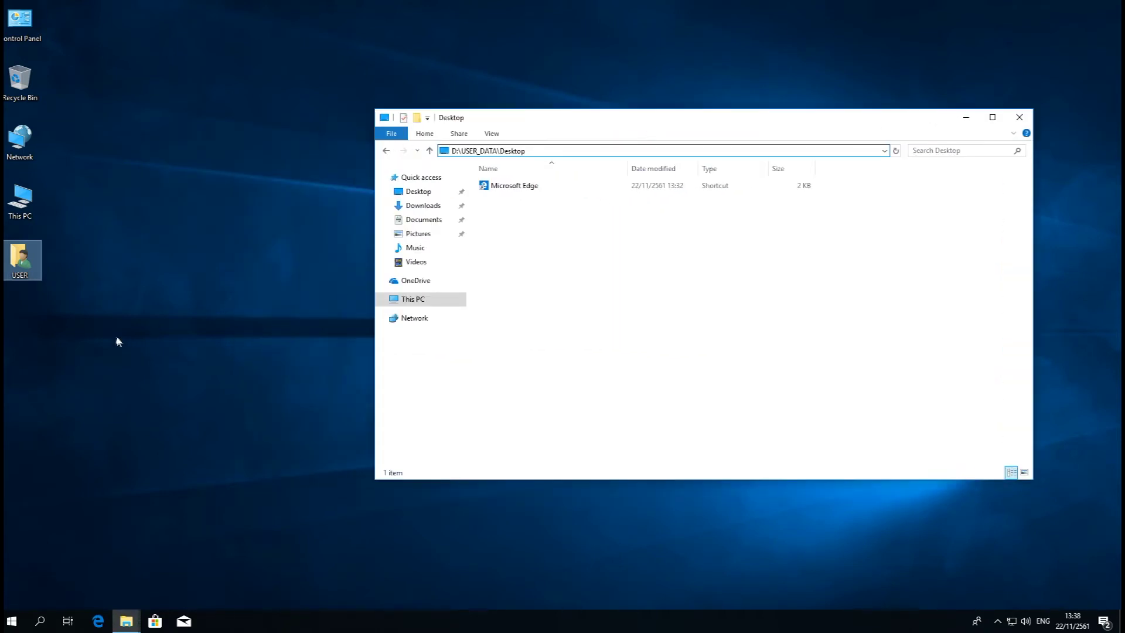
pyautogui.rightClick(117, 338)
pyautogui.moveTo(170, 447)
pyautogui.click(274, 445)
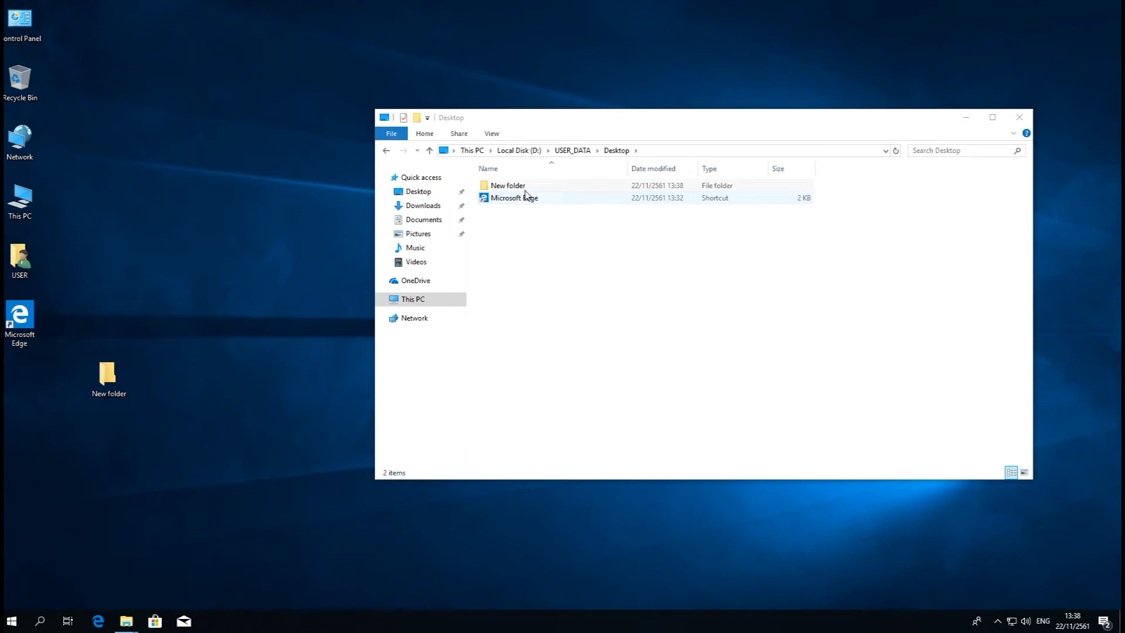
# Delete the new test folder, close File Explorer and empty the Recycle Bin
pyautogui.click(567, 216)
pyautogui.press('Delete')
pyautogui.click(1019, 117)
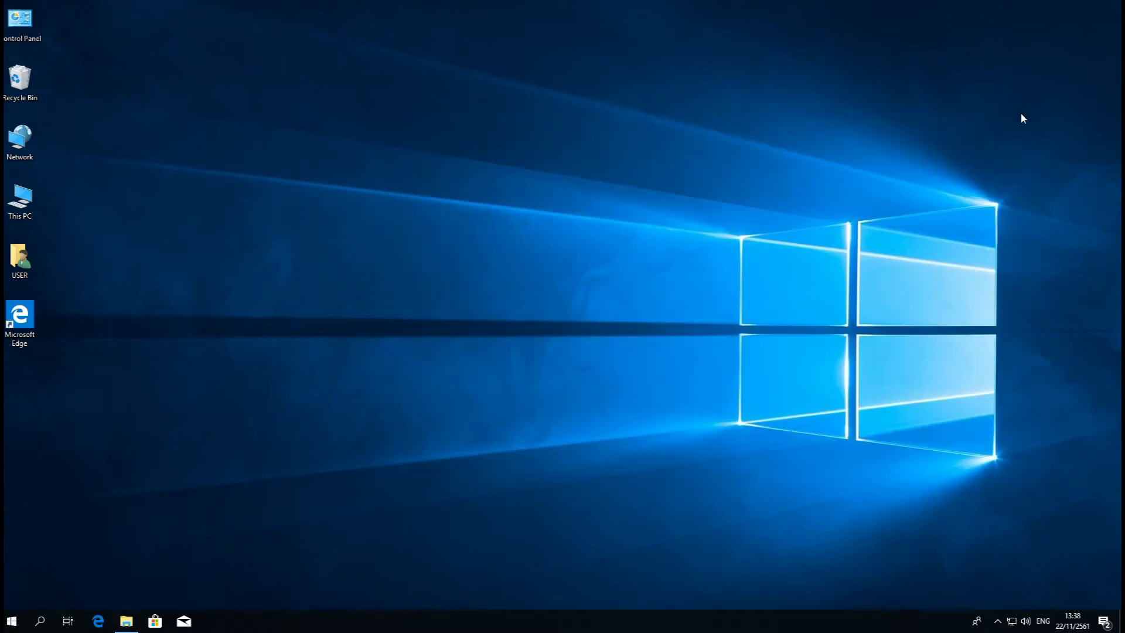
pyautogui.rightClick(44, 84)
pyautogui.click(76, 108)
pyautogui.click(603, 357)
pyautogui.click(98, 621)
pyautogui.click(396, 24)
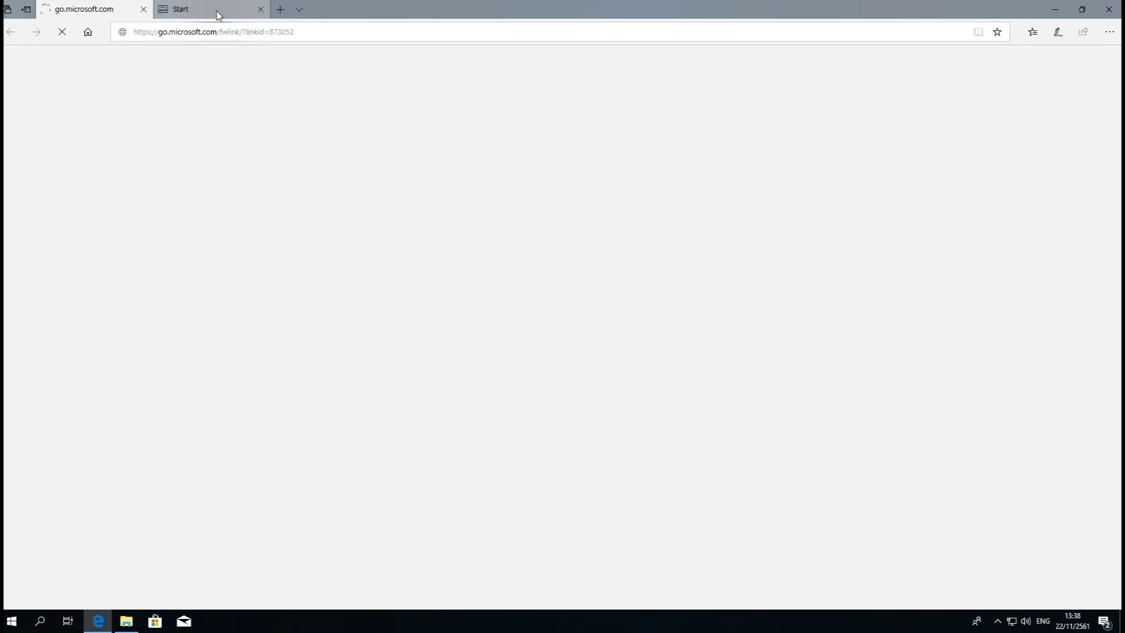
pyautogui.click(261, 10)
pyautogui.click(377, 34)
pyautogui.write('www.googe')
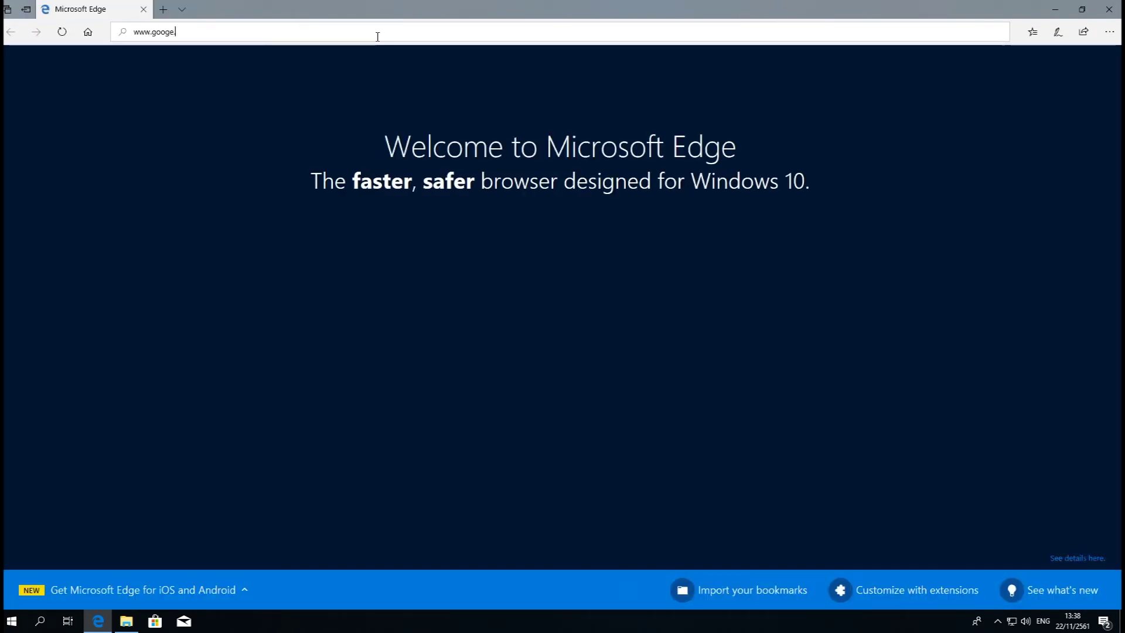
pyautogui.press('BackSpace')
pyautogui.write('le.com')
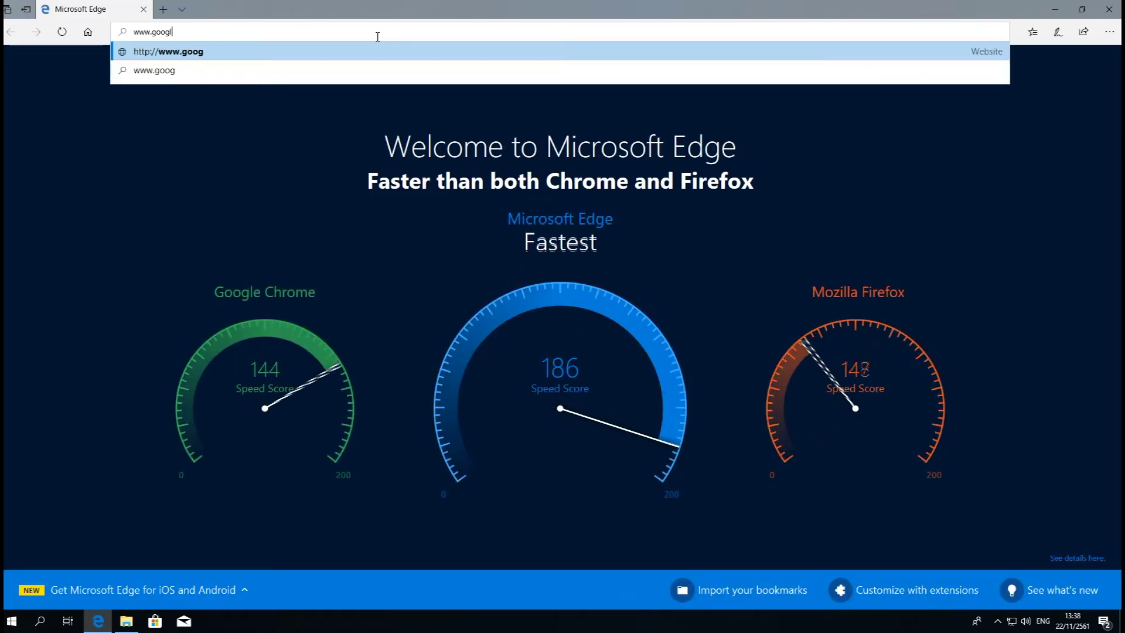
pyautogui.press('Return')
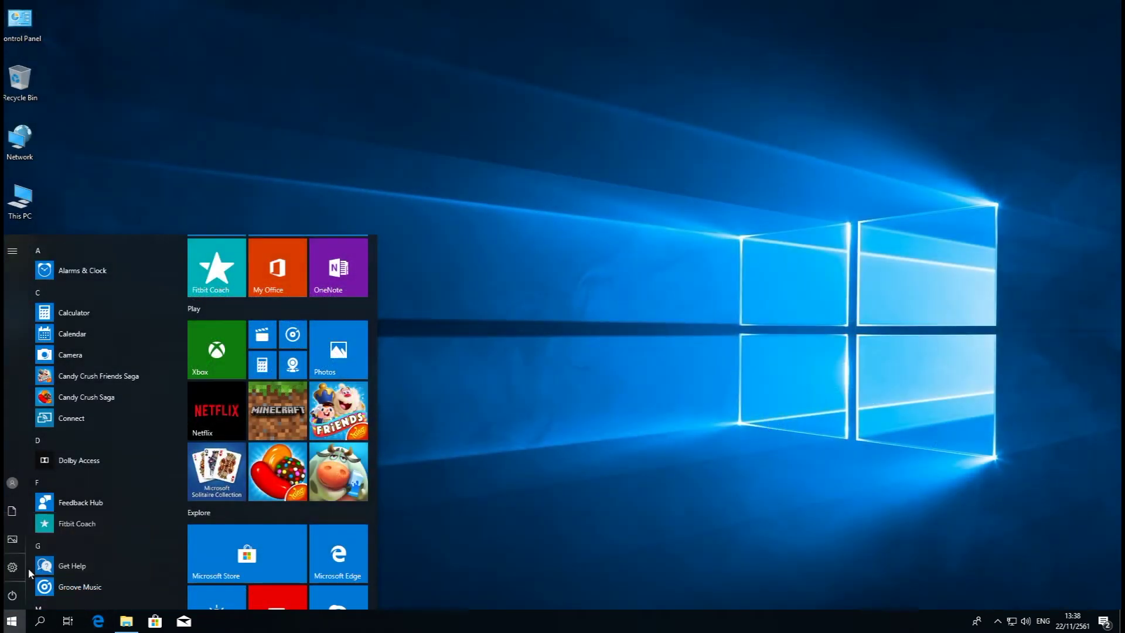
pyautogui.click(30, 567)
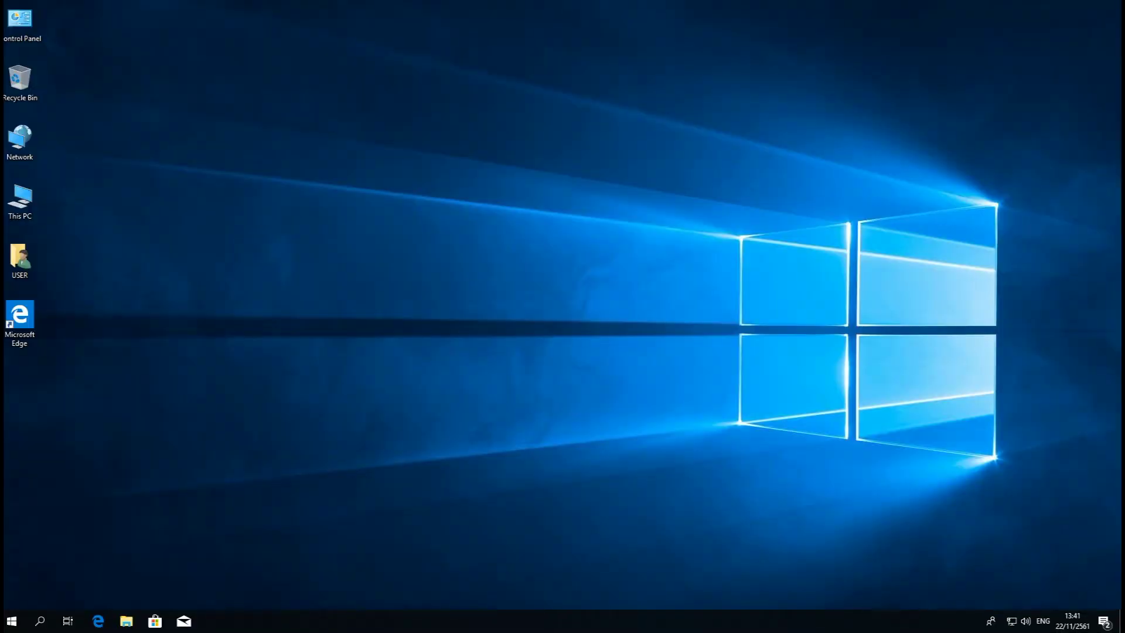
pyautogui.doubleClick(23, 335)
pyautogui.click(401, 23)
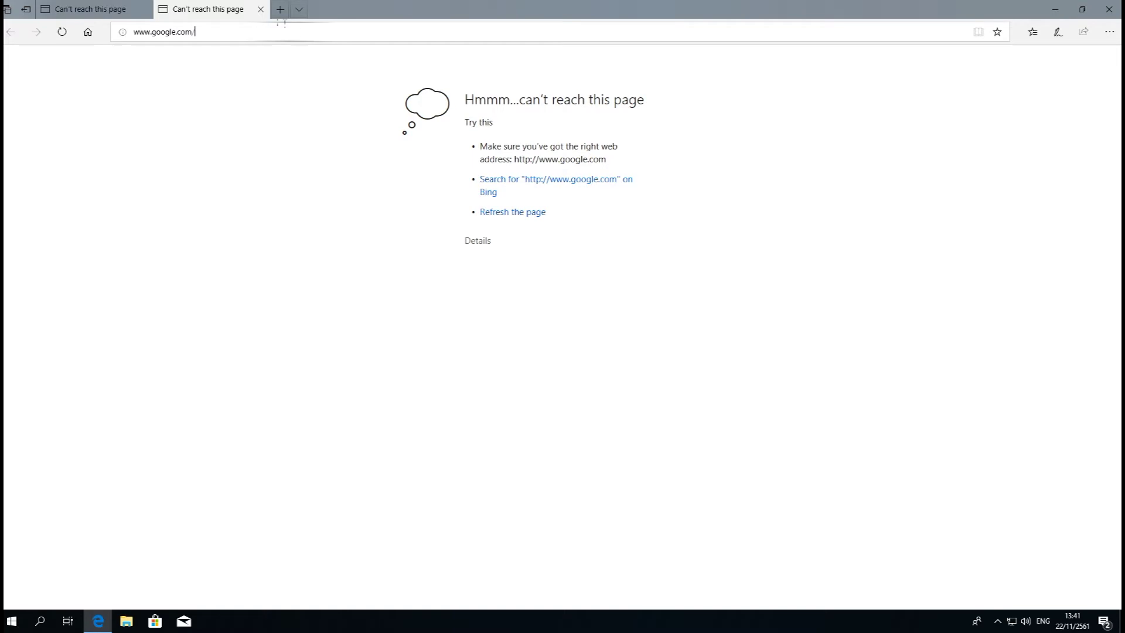
pyautogui.click(261, 9)
pyautogui.click(236, 28)
pyautogui.press('Escape')
pyautogui.click(237, 24)
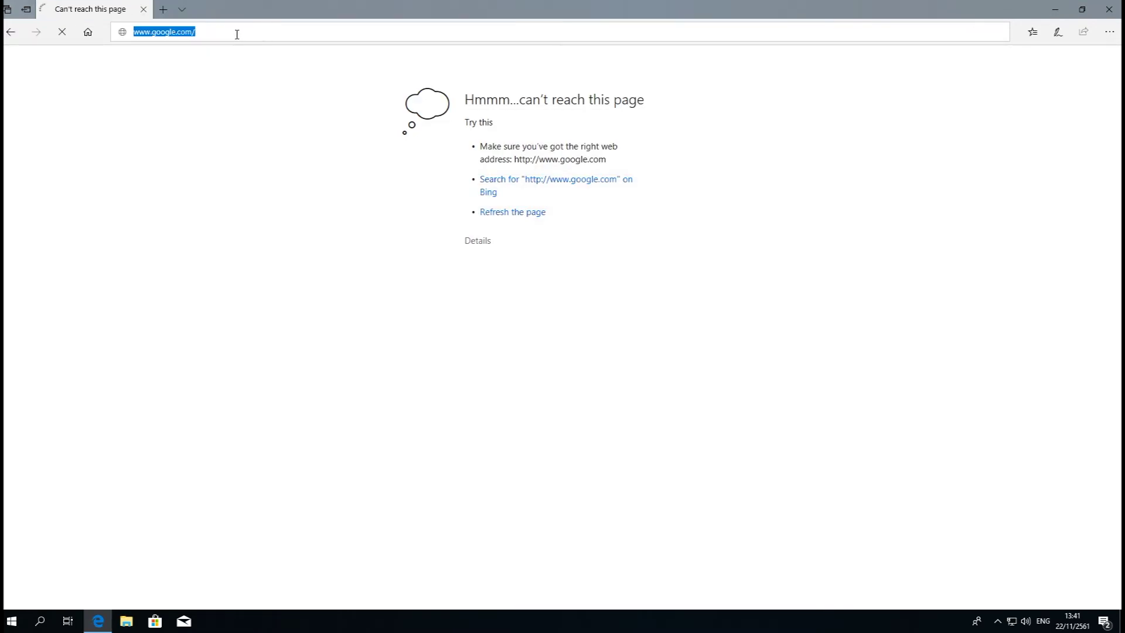
# Search Google for chrome, open the Google Chrome Web Browser page and download ChromeSetup.exe, accepting the terms of service
pyautogui.click(547, 245)
pyautogui.write('chrome')
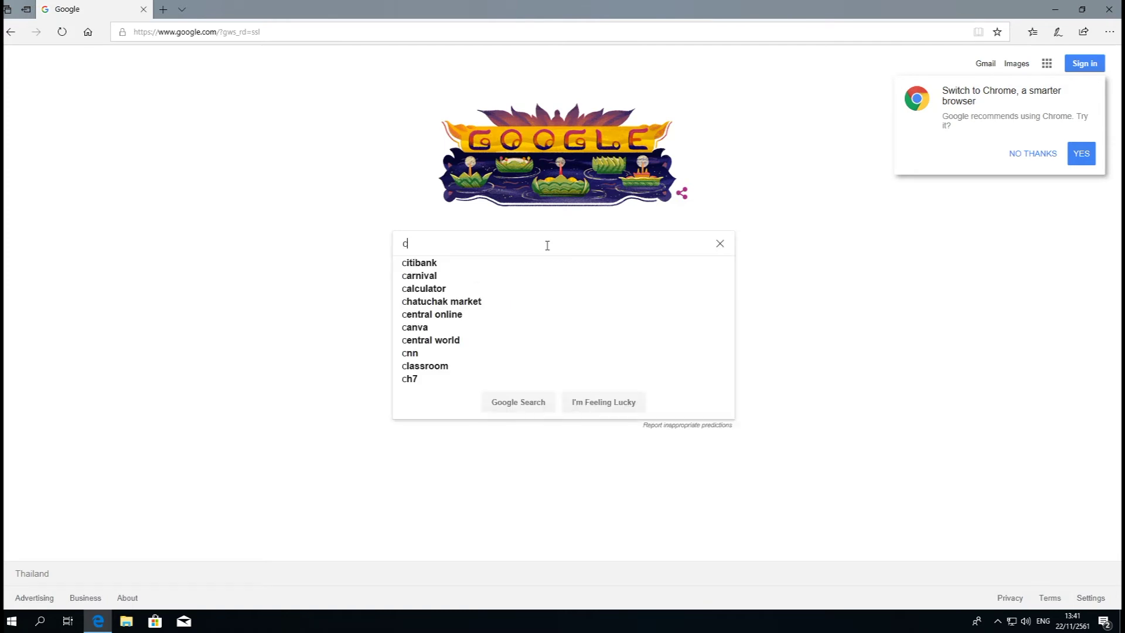
pyautogui.press('Return')
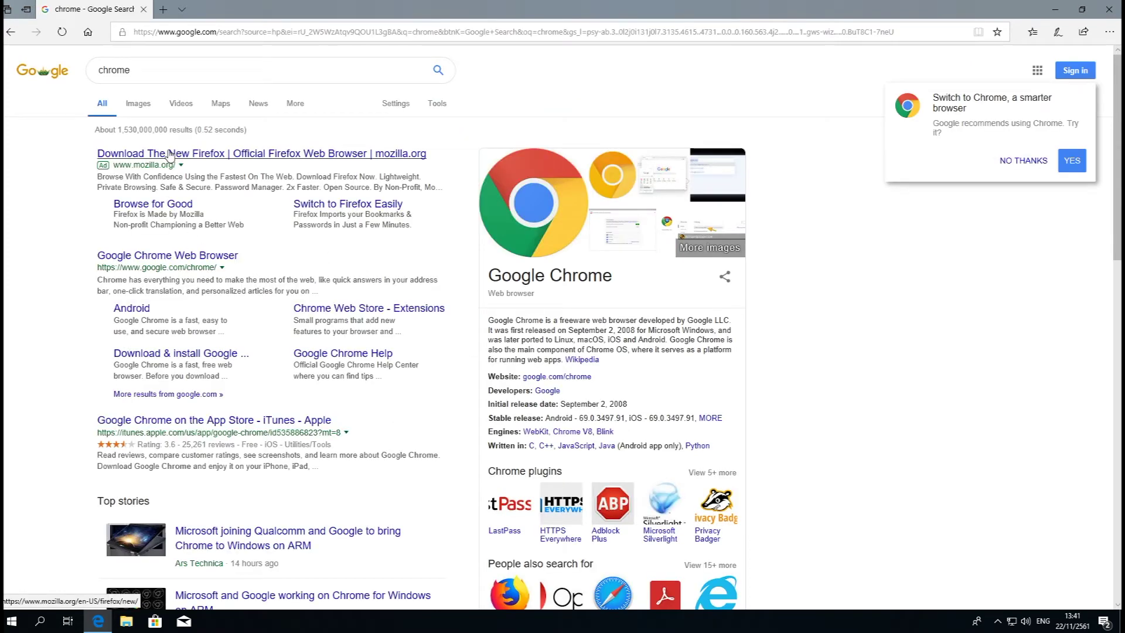
pyautogui.click(168, 258)
pyautogui.click(516, 445)
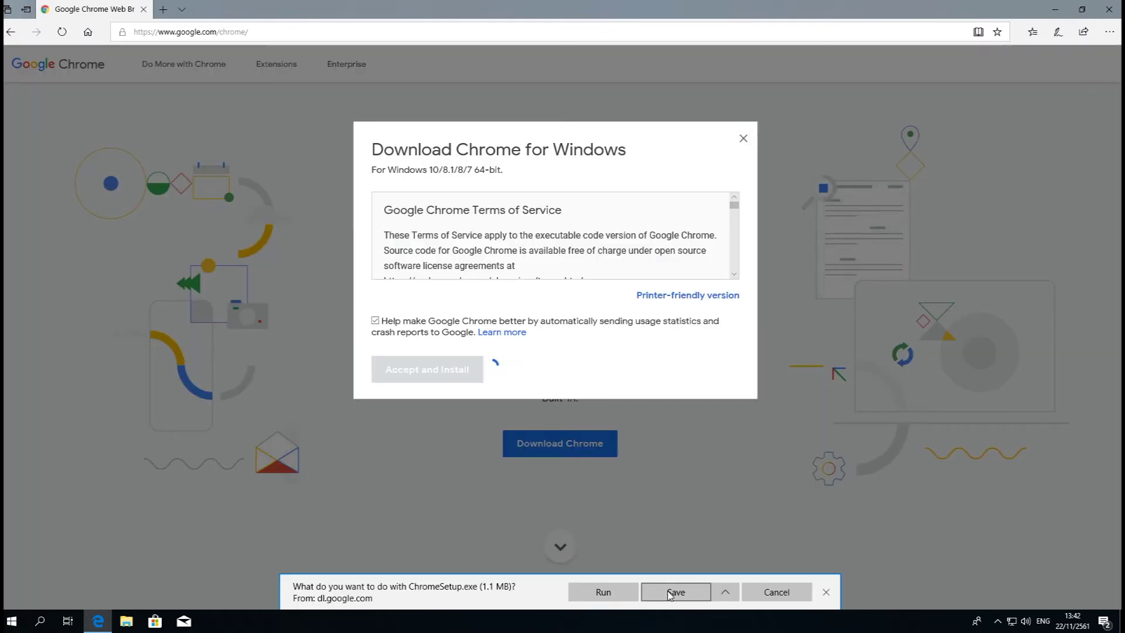
pyautogui.click(675, 592)
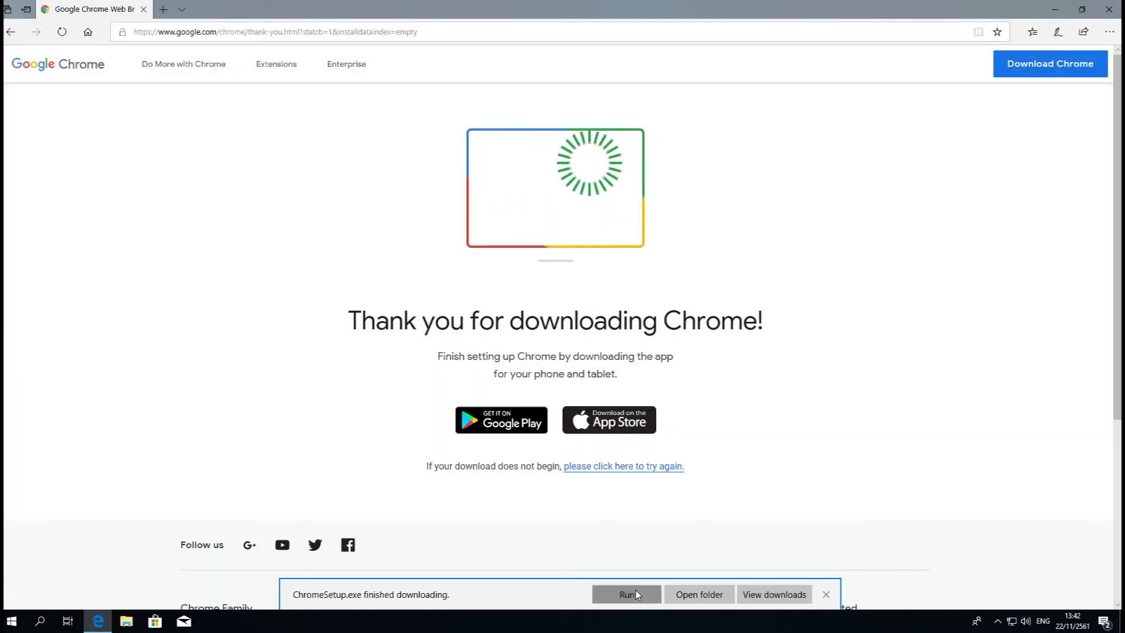
# Run ChromeSetup.exe, allow it to make changes to the device and continue past the Chrome welcome page
pyautogui.click(635, 593)
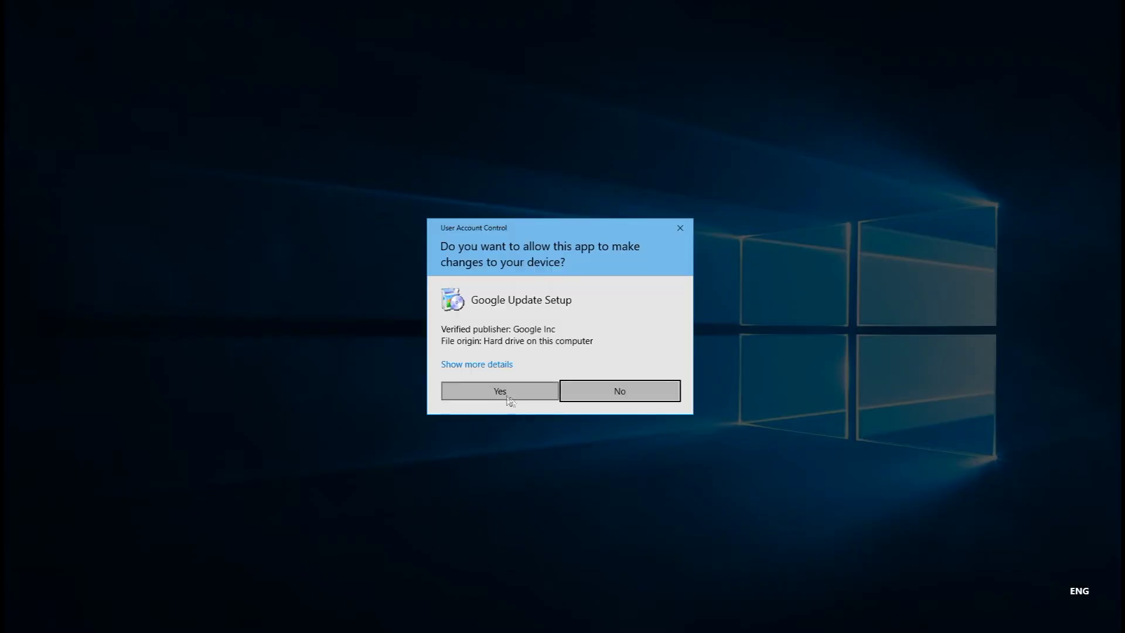
pyautogui.click(499, 393)
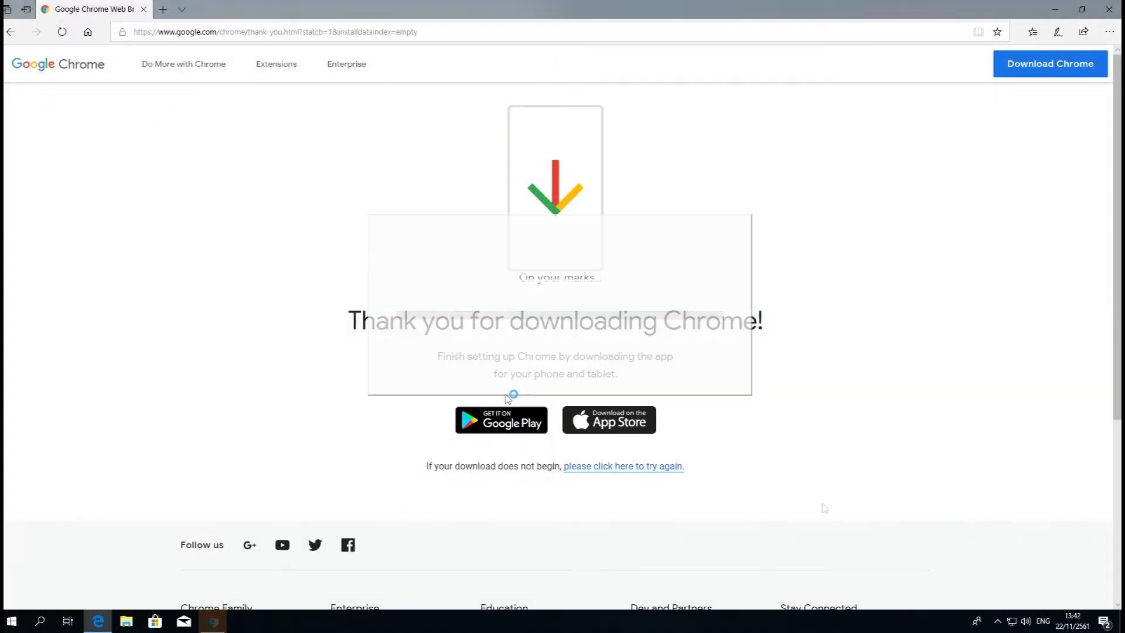
pyautogui.click(511, 14)
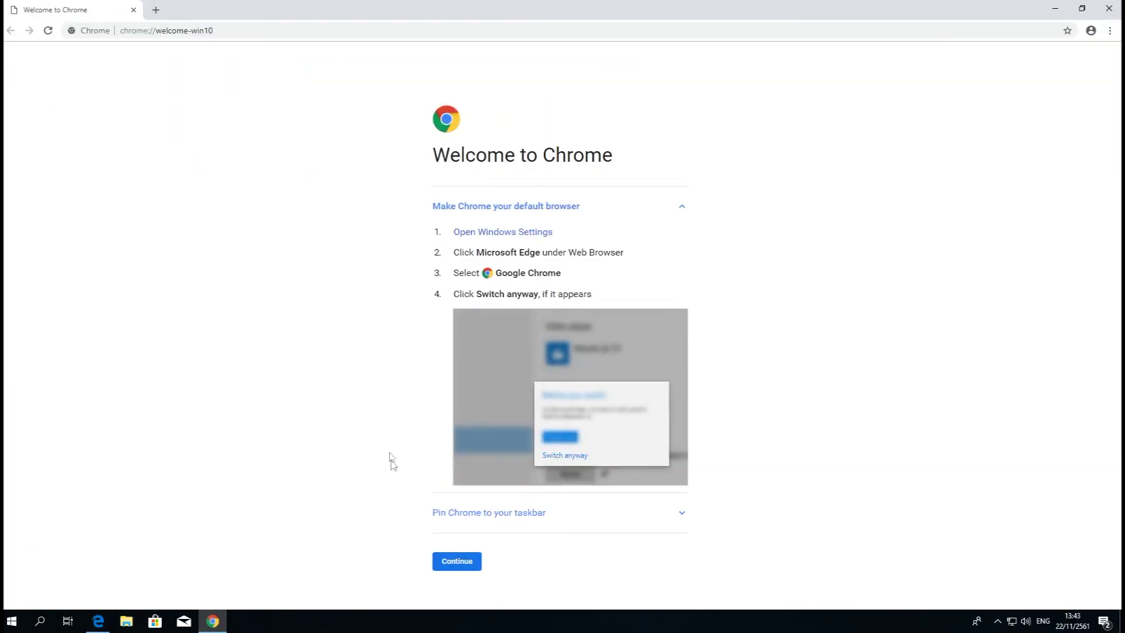
pyautogui.click(455, 562)
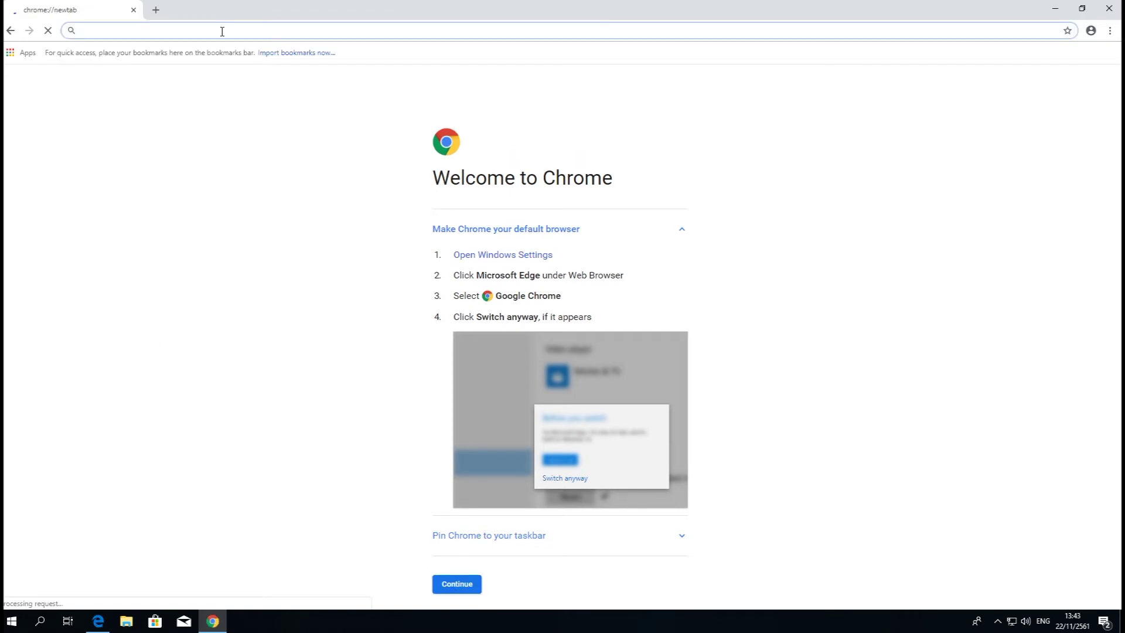
pyautogui.write('www.googl3')
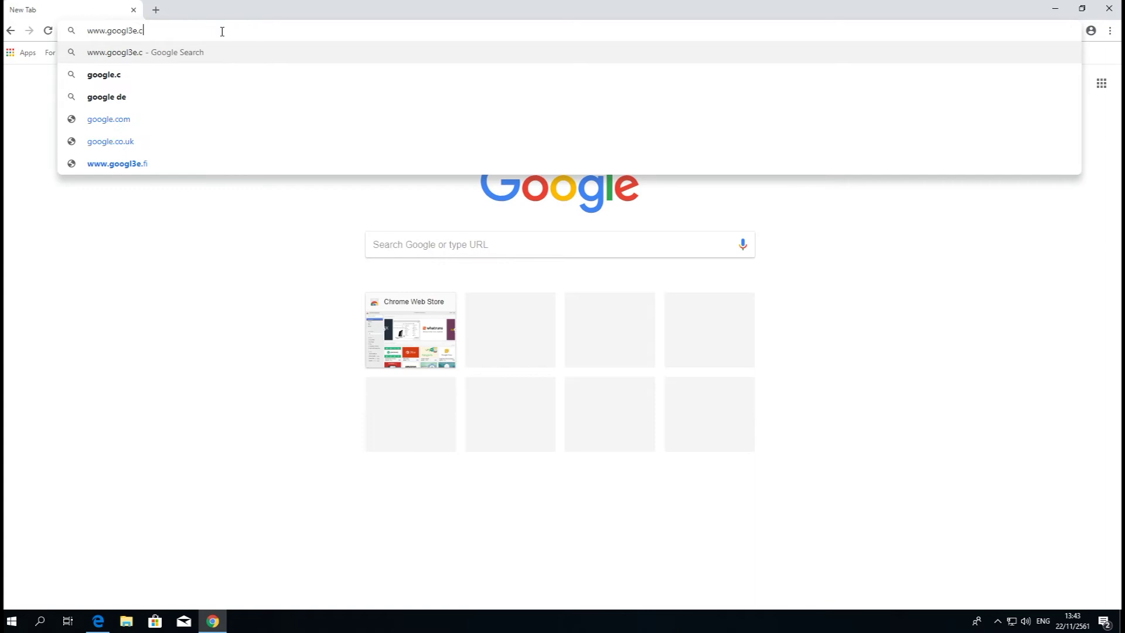
pyautogui.press('BackSpace')
pyautogui.write('e.com')
pyautogui.press('Return')
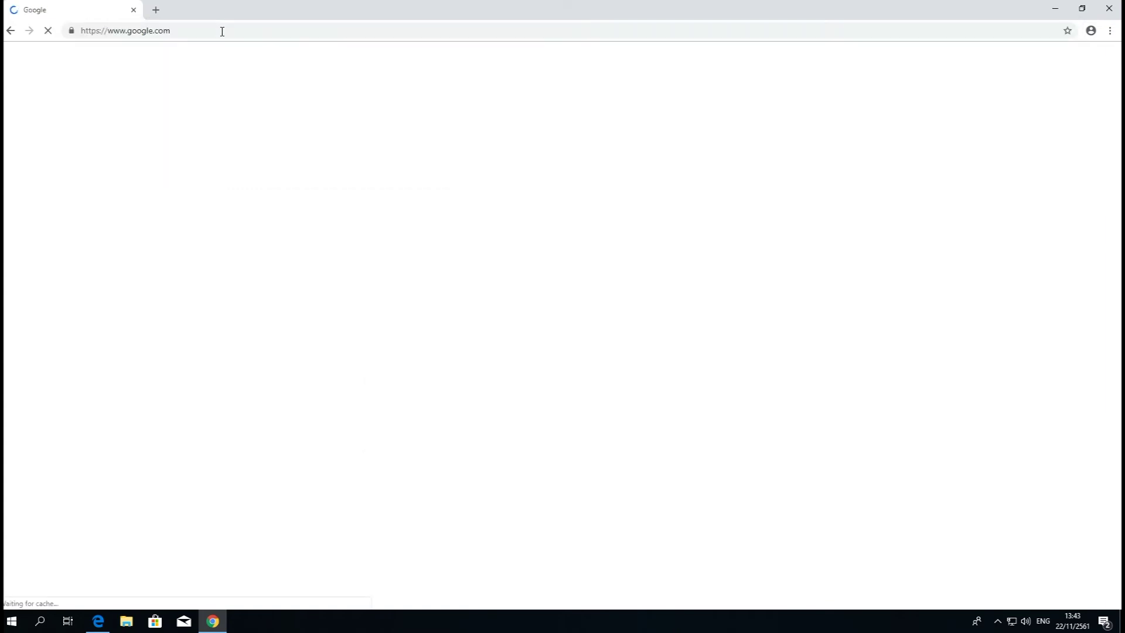
pyautogui.write('firefox')
pyautogui.press('Return')
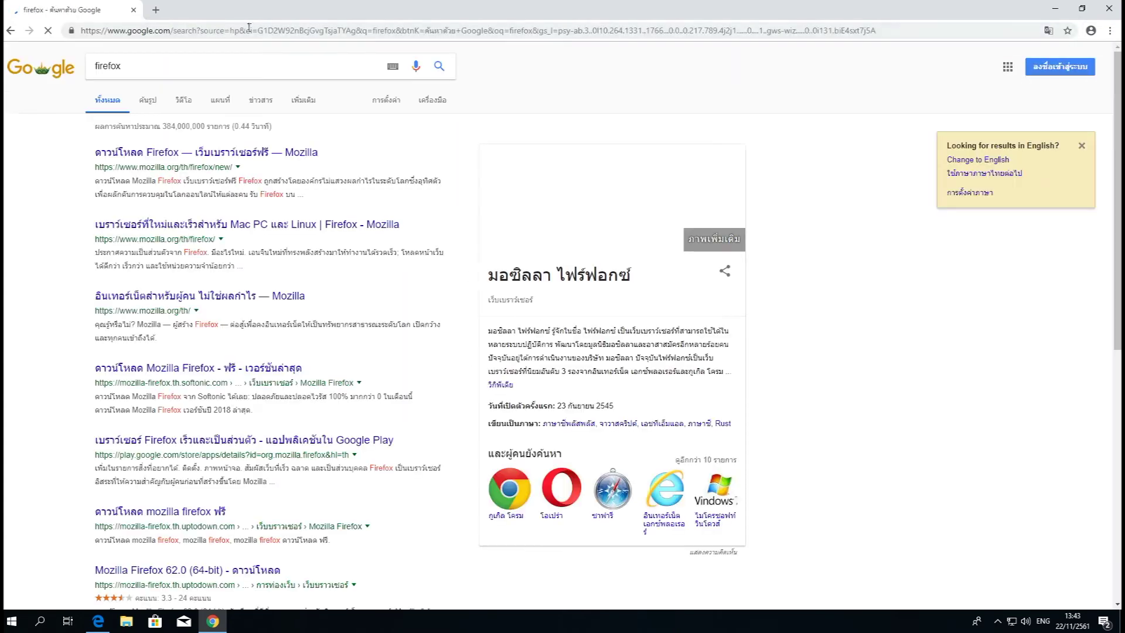
# Download Firefox Installer.exe from the Thai mozilla.org Firefox page and run it
pyautogui.click(125, 153)
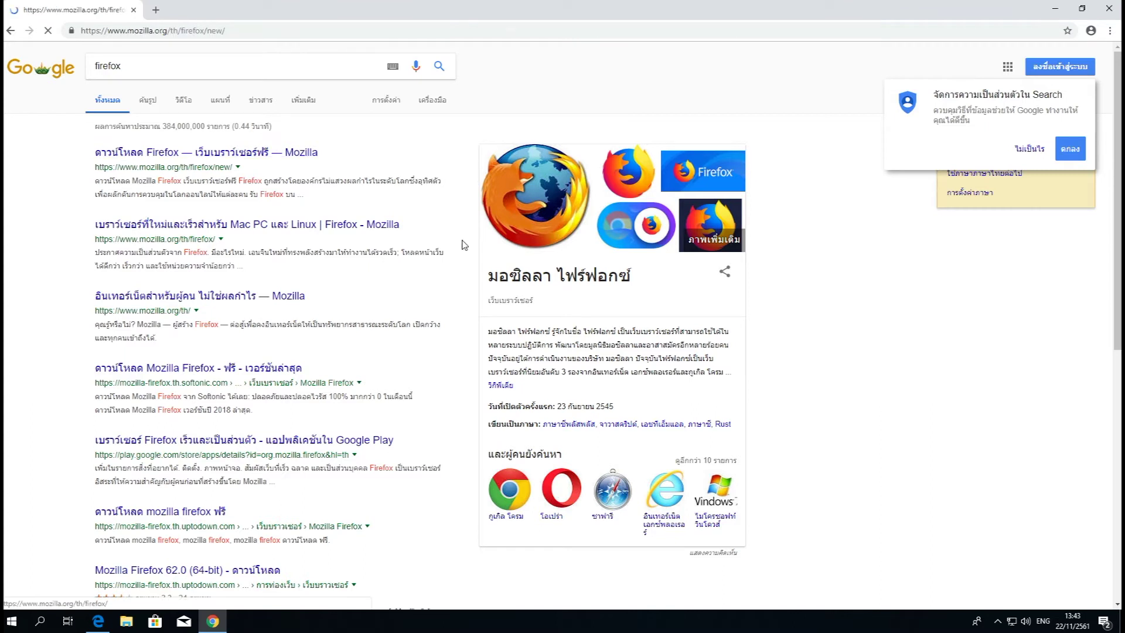
pyautogui.click(251, 206)
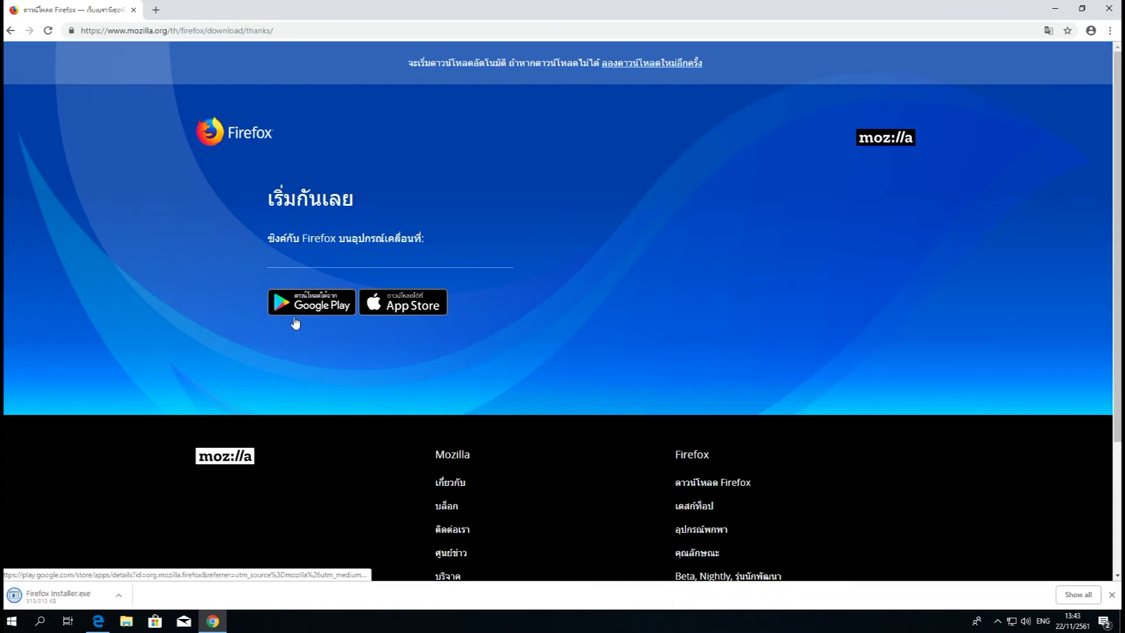
pyautogui.click(59, 595)
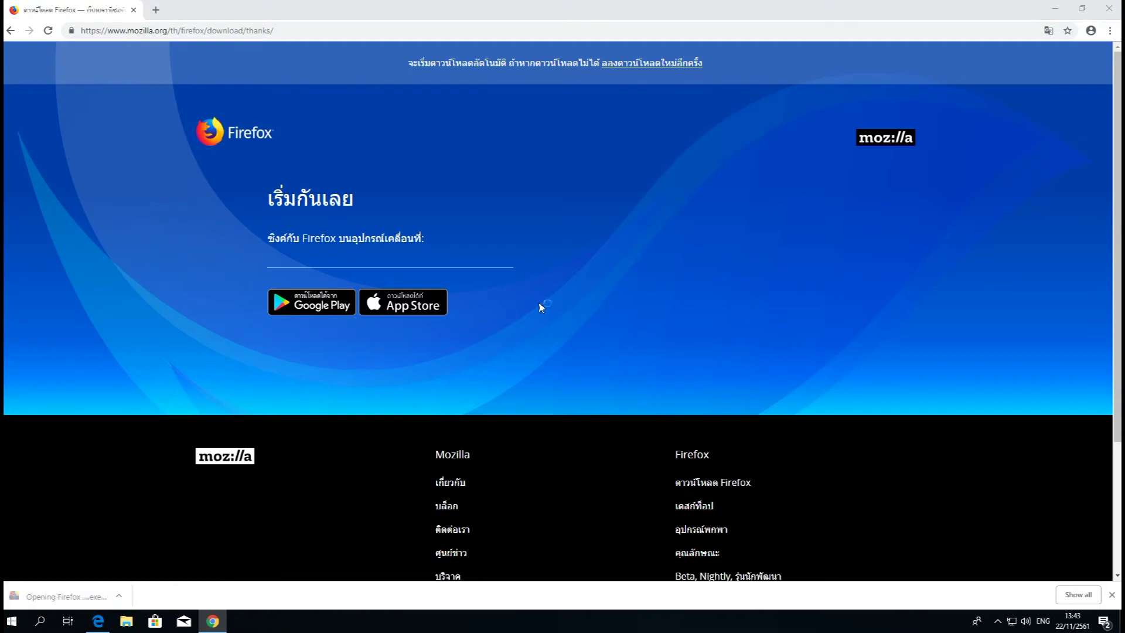
pyautogui.click(654, 428)
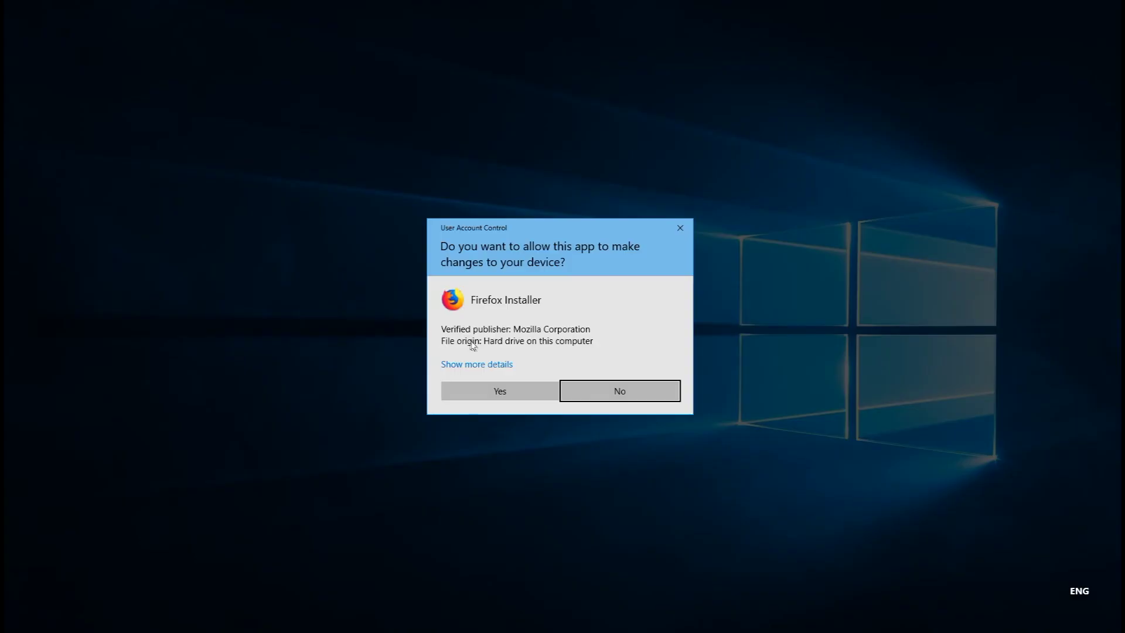
# Lower the User Account Control notifications to their lowest level through the prompt's details and allow the Firefox Installer to make changes
pyautogui.click(483, 361)
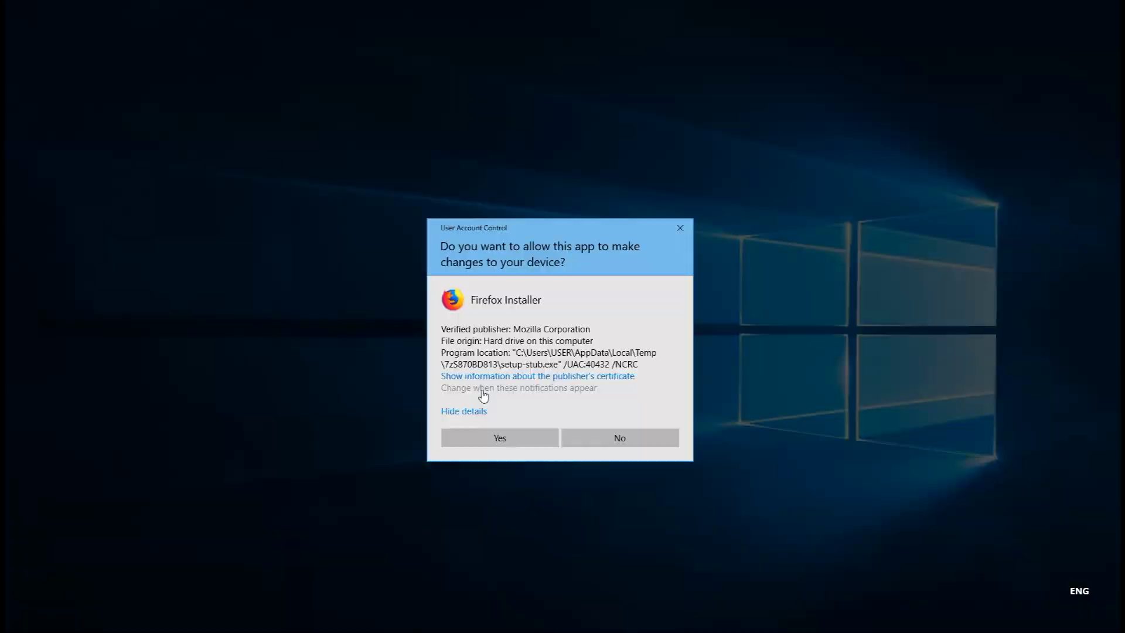
pyautogui.click(483, 388)
pyautogui.moveTo(424, 284); pyautogui.dragTo(427, 395)
pyautogui.click(657, 443)
pyautogui.click(519, 386)
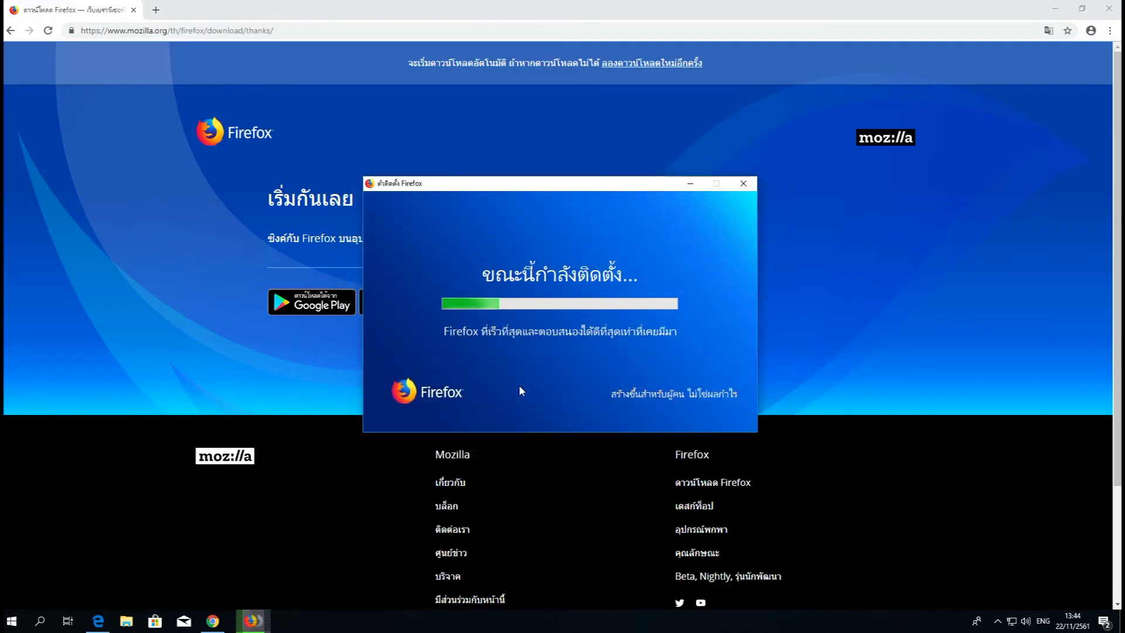
# Close the Chrome and Edge windows and check the drives' System Protection settings without changing them
pyautogui.click(1109, 8)
pyautogui.click(1109, 9)
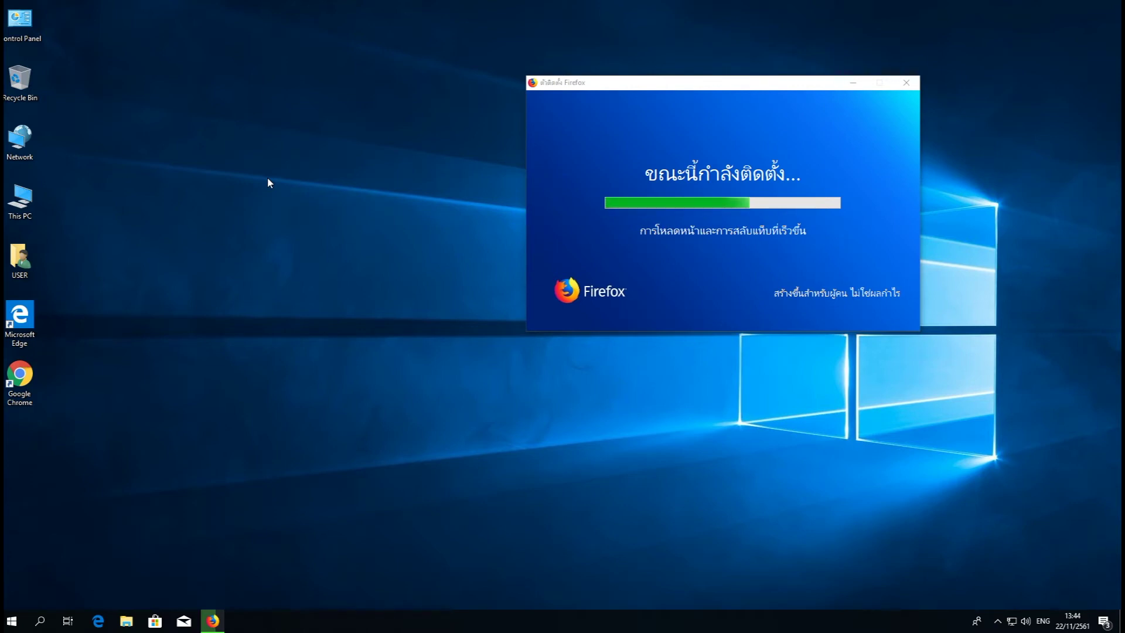
pyautogui.rightClick(22, 207)
pyautogui.press('Escape')
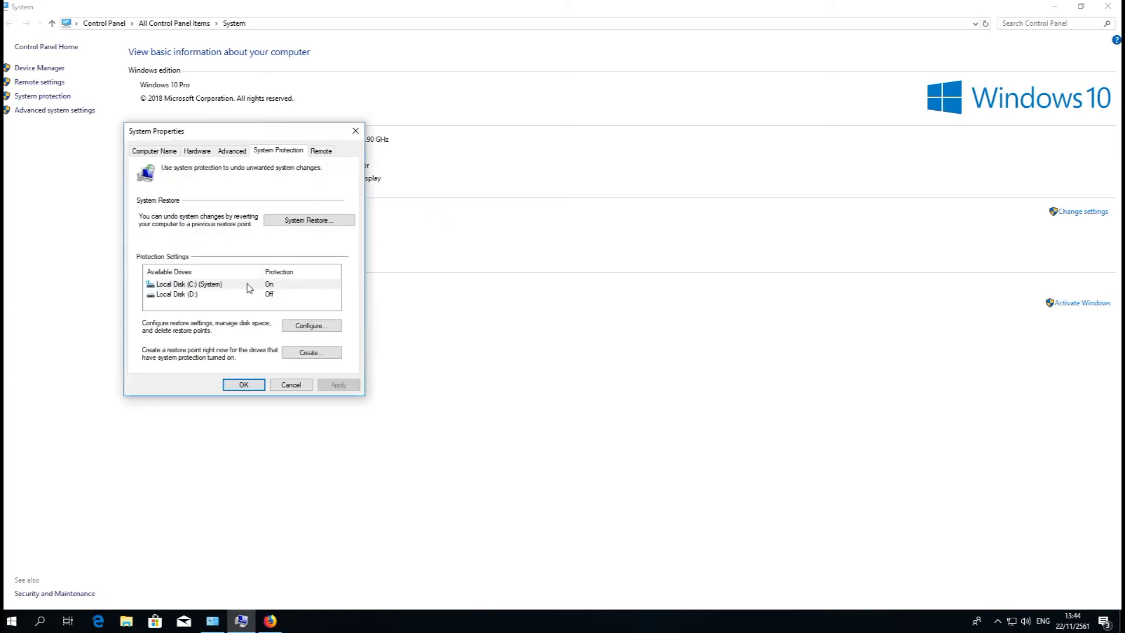
pyautogui.click(290, 385)
pyautogui.click(1108, 6)
# Skip the Firefox Sync sign-in in the maximized Firefox window, close Firefox and open the Control Panel
pyautogui.doubleClick(715, 18)
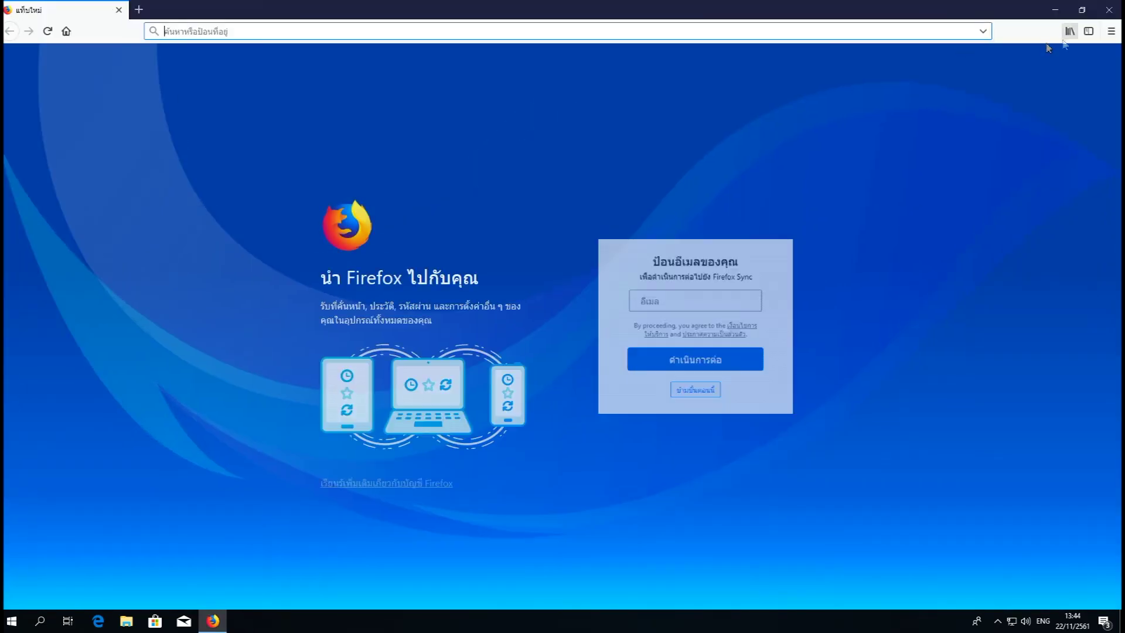
pyautogui.click(690, 394)
pyautogui.click(1109, 13)
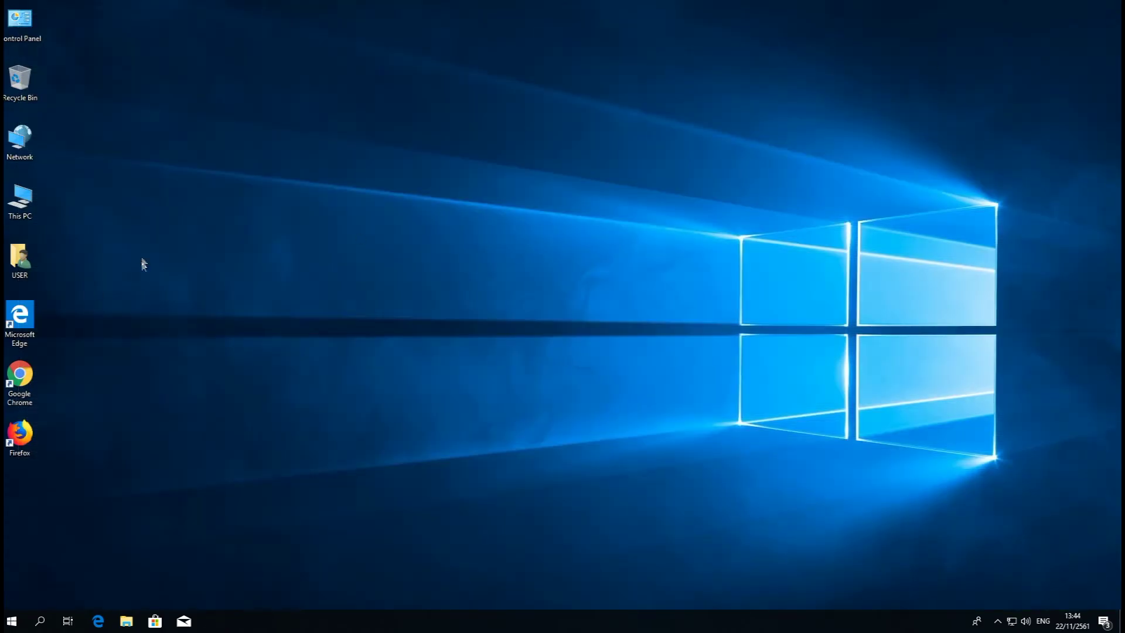
pyautogui.doubleClick(20, 20)
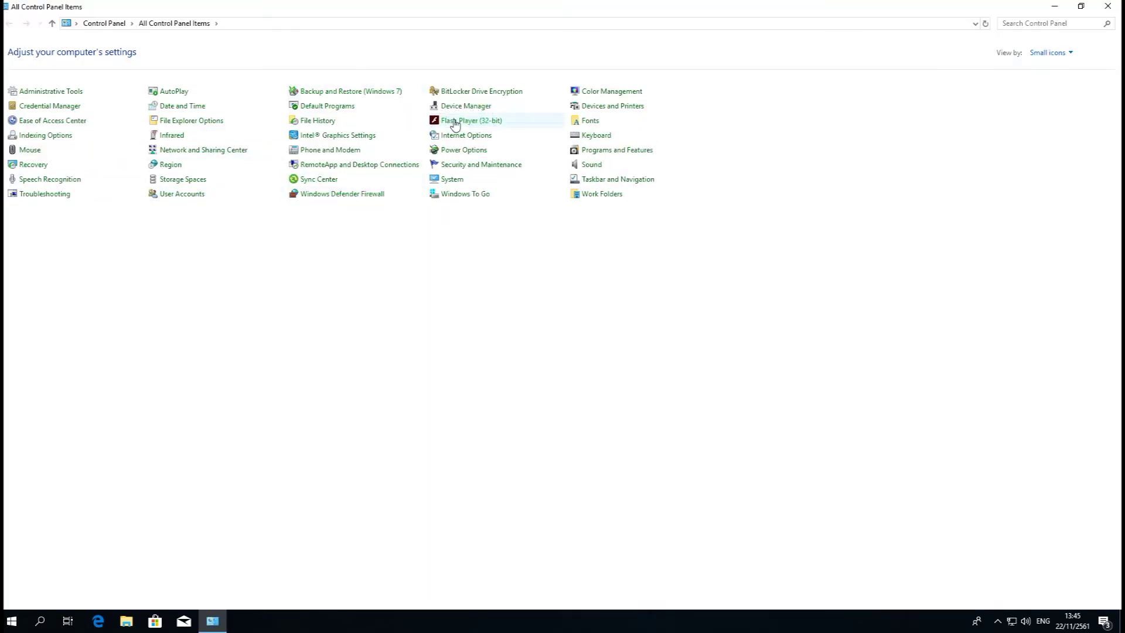
# Try to create a recovery drive with the advanced recovery tools, then cancel and return to all Control Panel items
pyautogui.click(35, 166)
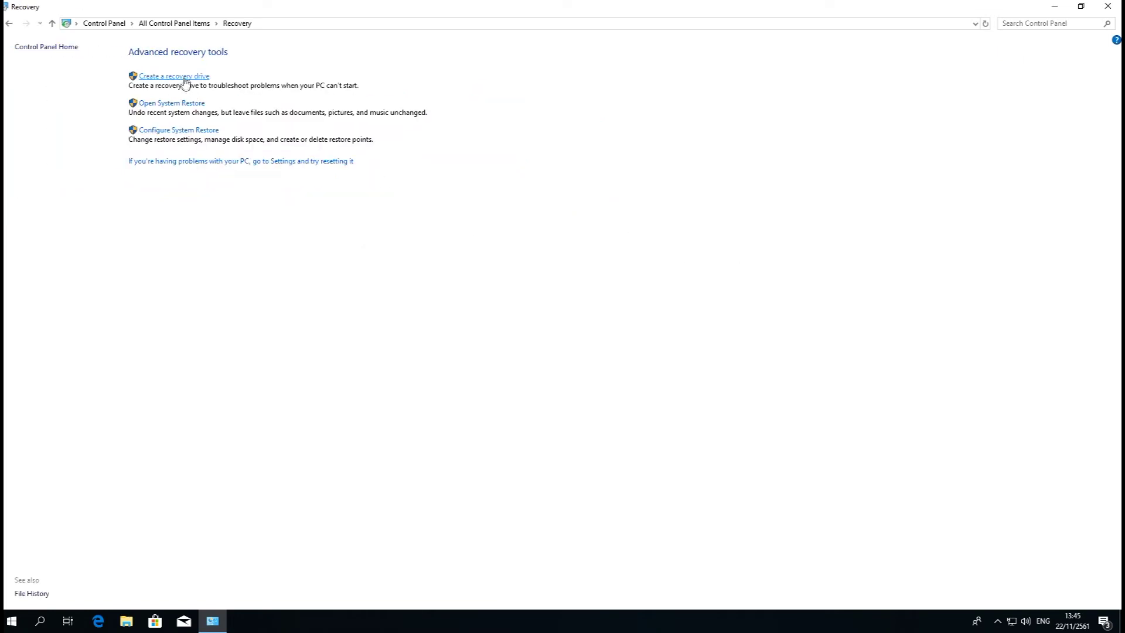
pyautogui.click(184, 77)
pyautogui.click(676, 443)
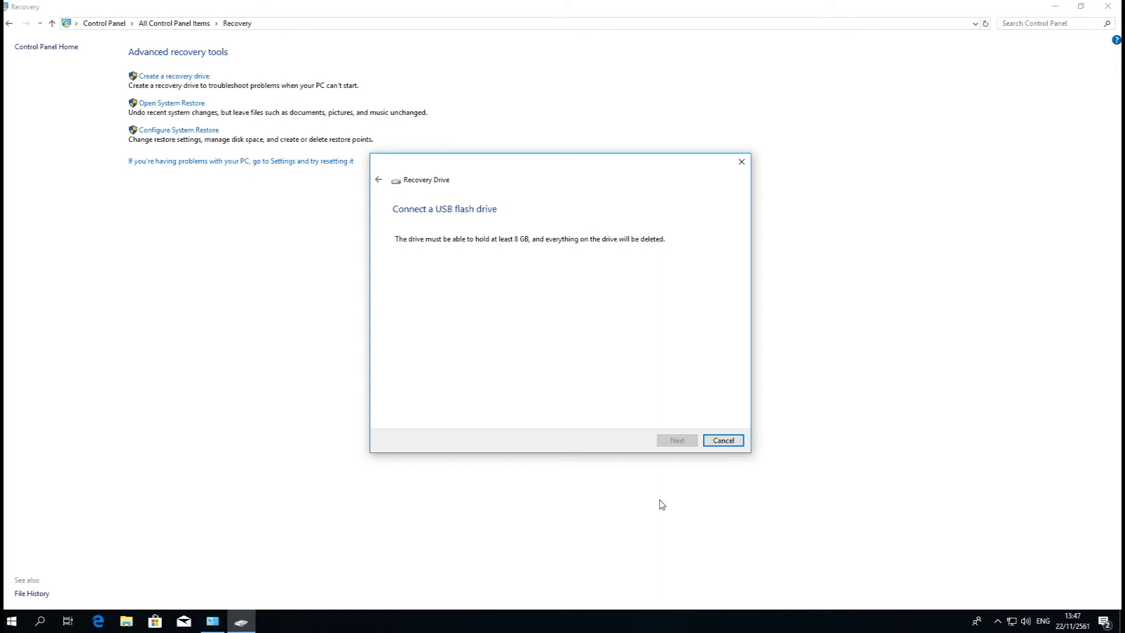
pyautogui.click(724, 442)
pyautogui.click(9, 24)
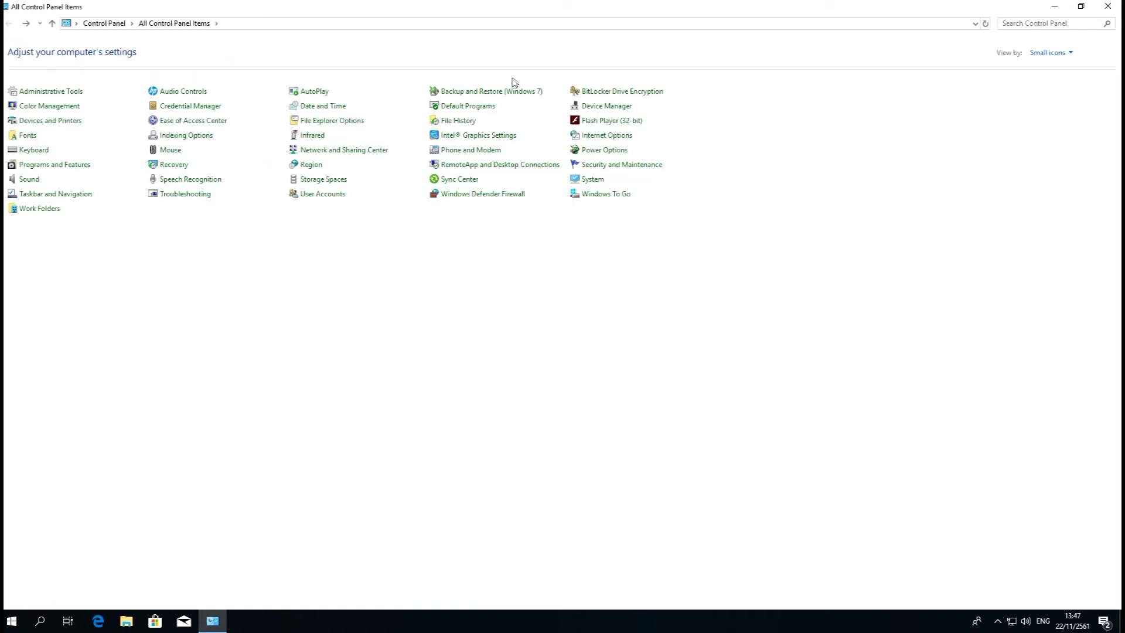
# Set up Windows Backup to Local Disk (D:) with Let Windows choose (recommended), run the backup and close the window
pyautogui.click(497, 92)
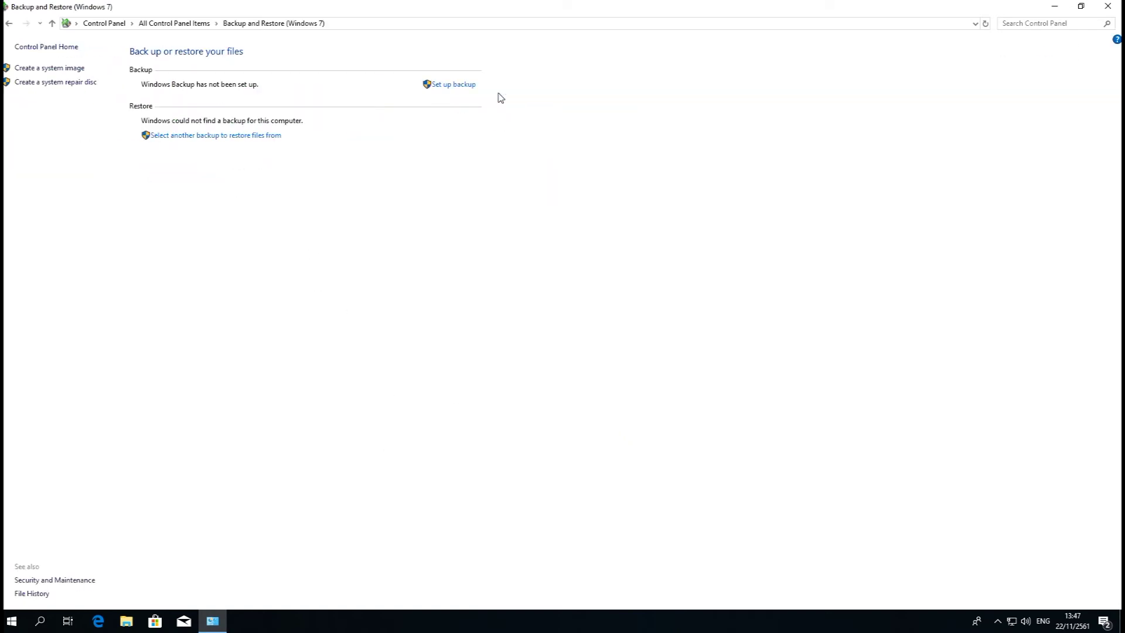
pyautogui.click(454, 87)
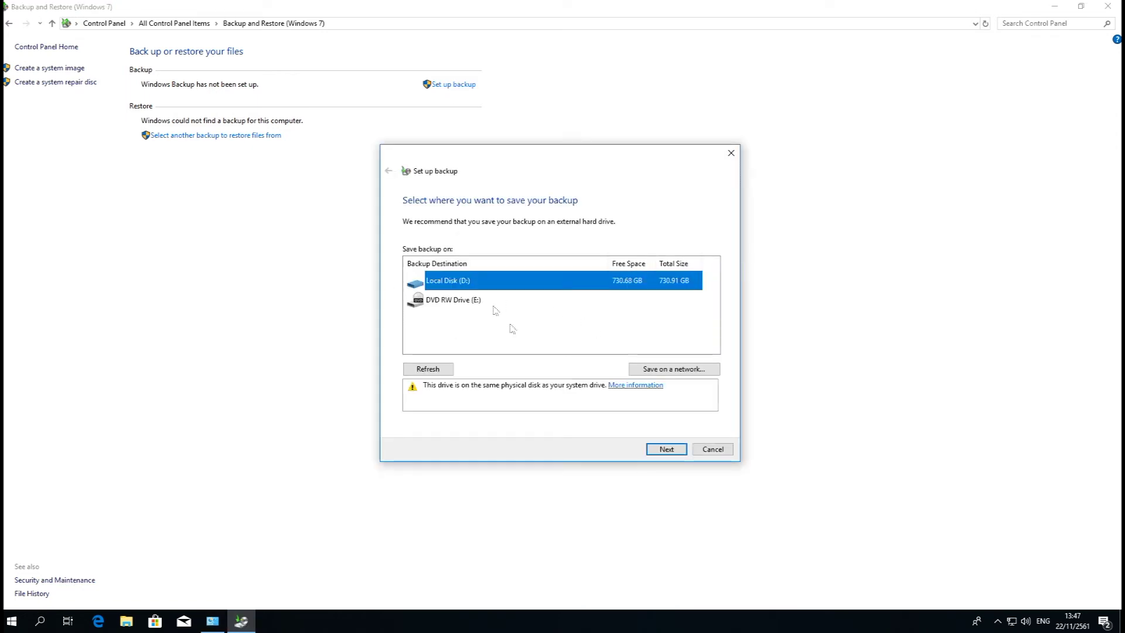
pyautogui.click(668, 450)
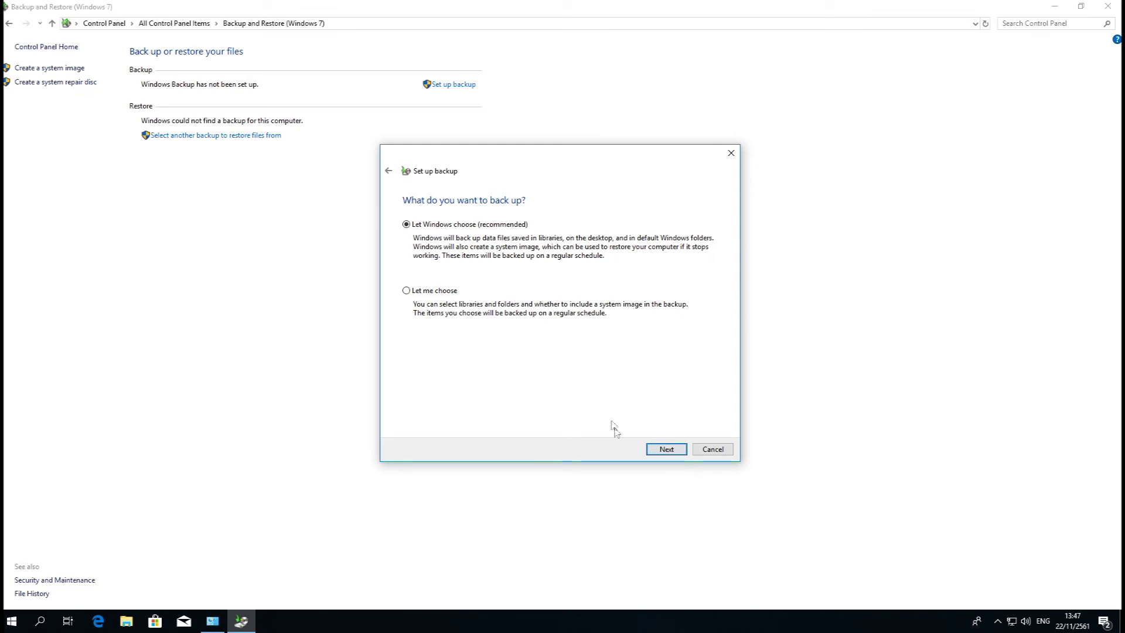
pyautogui.click(664, 450)
pyautogui.click(632, 449)
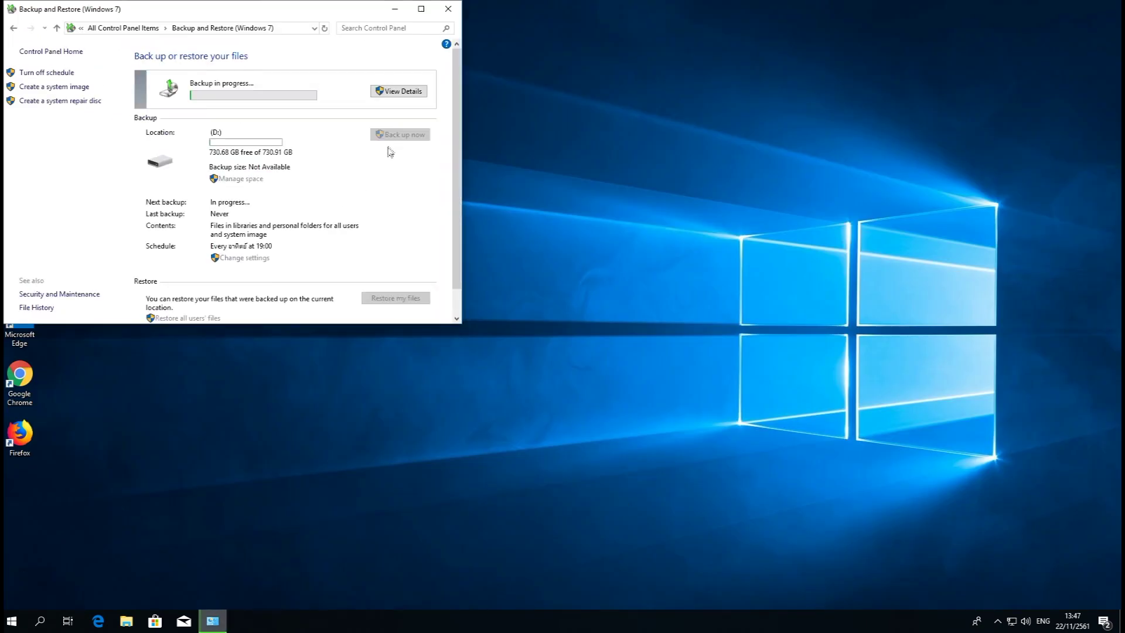
pyautogui.click(421, 9)
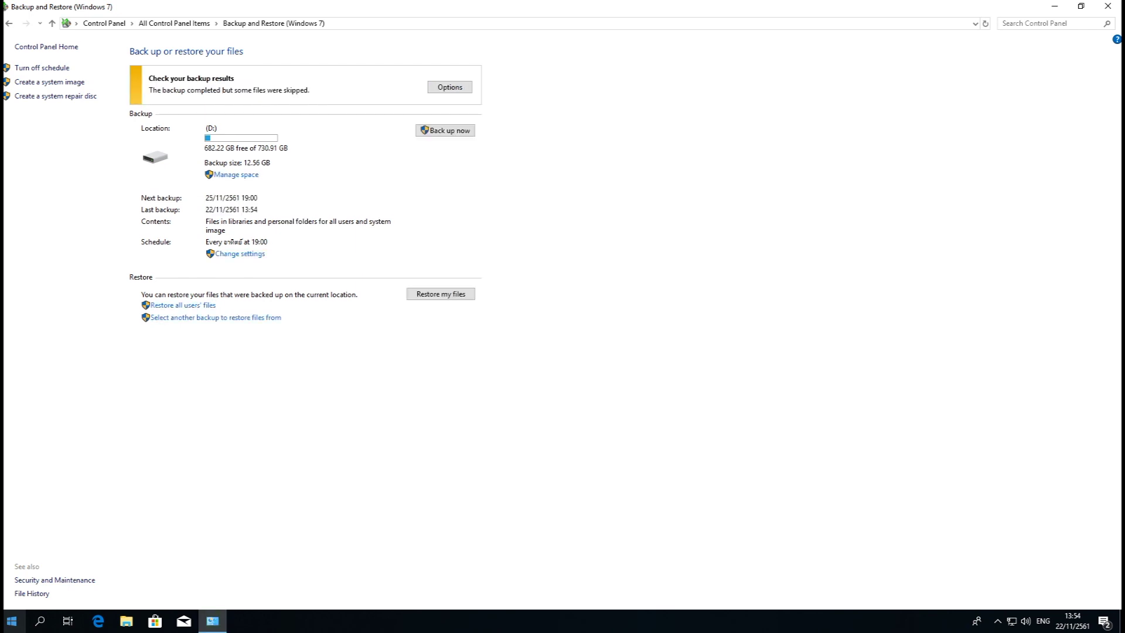
pyautogui.click(1106, 8)
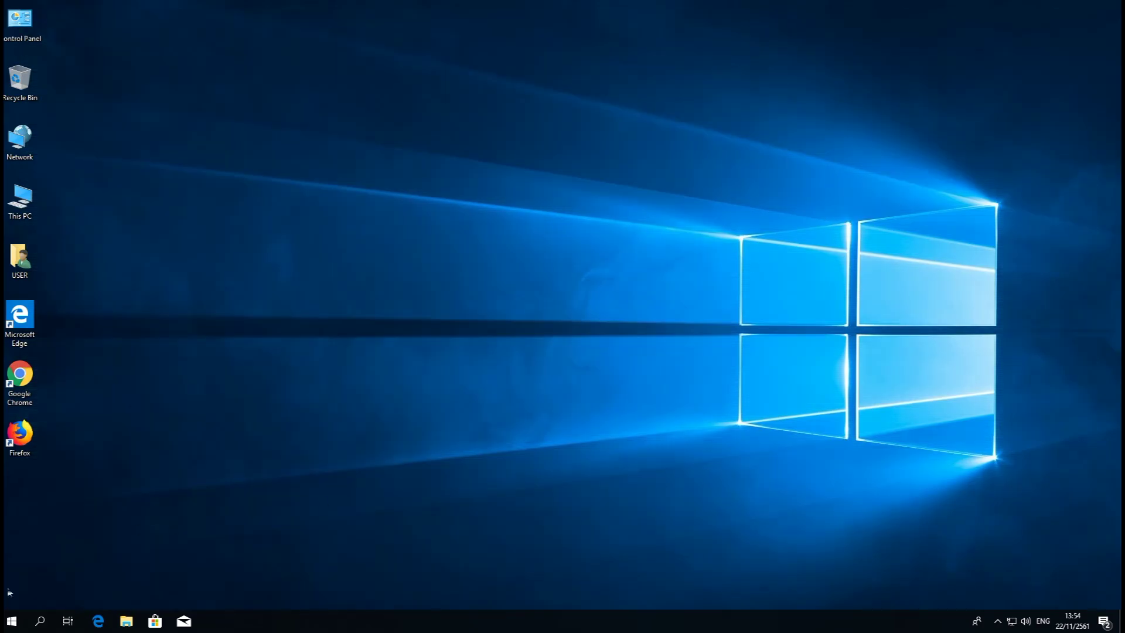
# Restart the computer and enter BIOS Setup through the HP Startup Menu
pyautogui.click(11, 622)
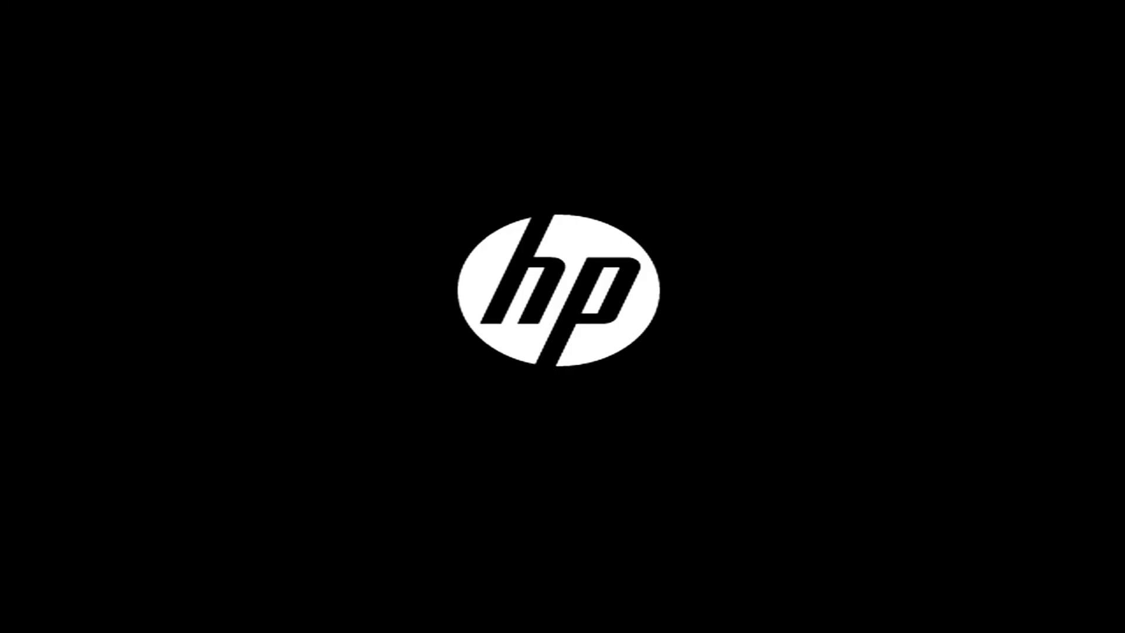
pyautogui.press('Escape')
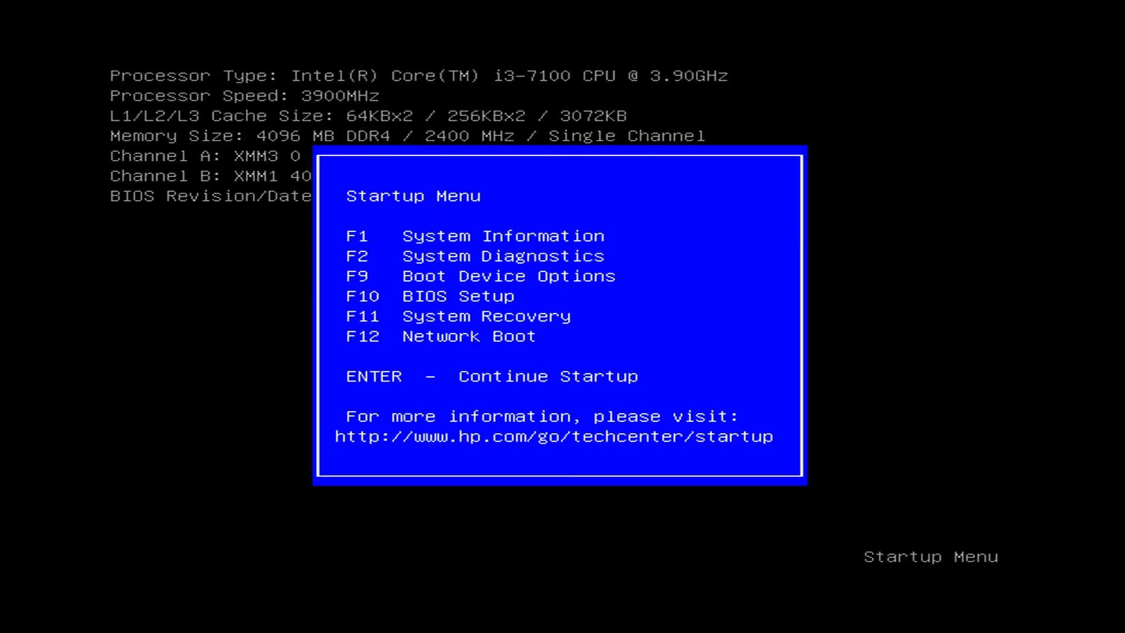
pyautogui.press('F10')
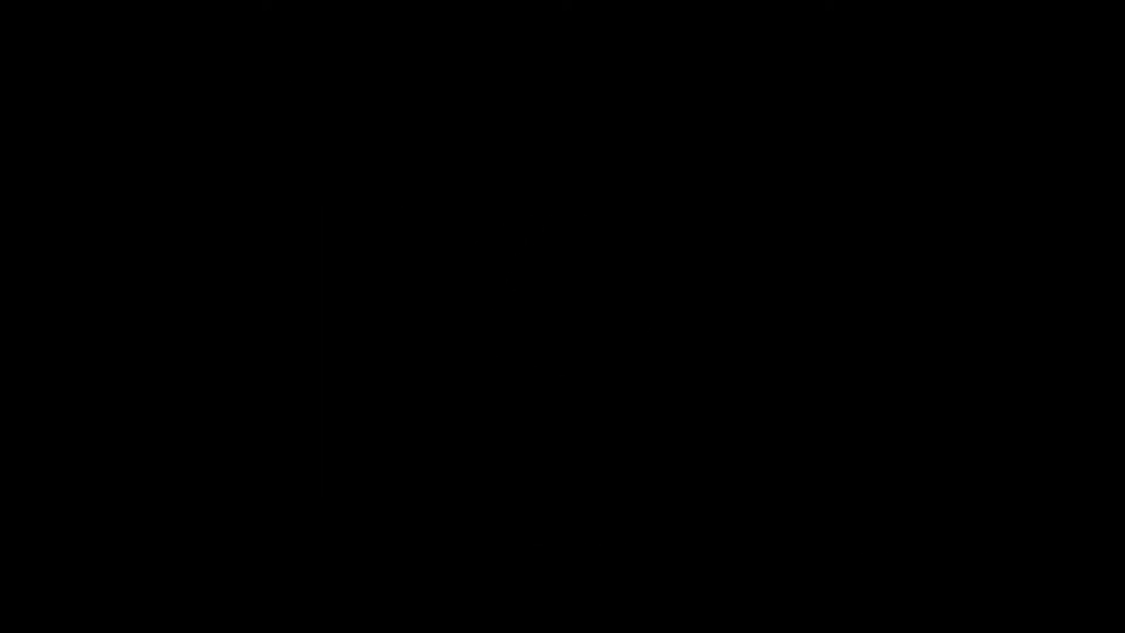